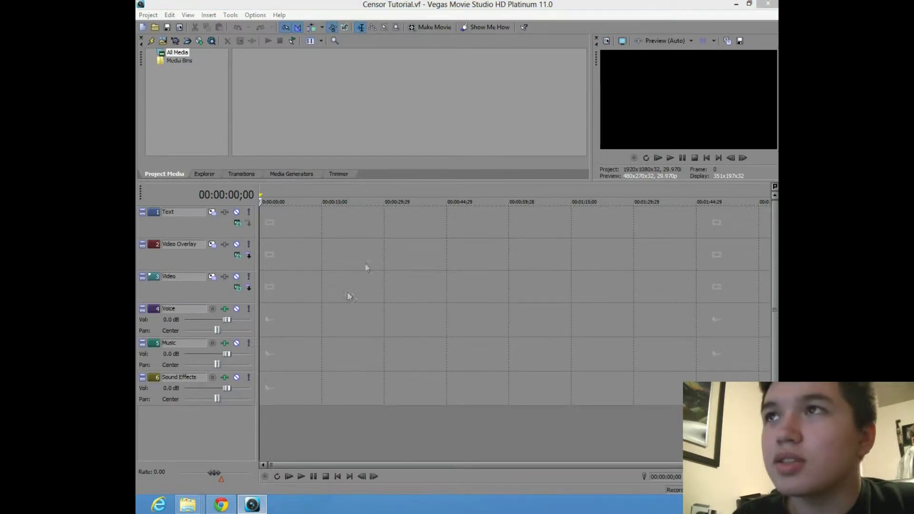
Import Censor talk.MTS from Desktop > Parkers stuff > Youtube > Main > Censor Tutorial.
left_click(458, 6)
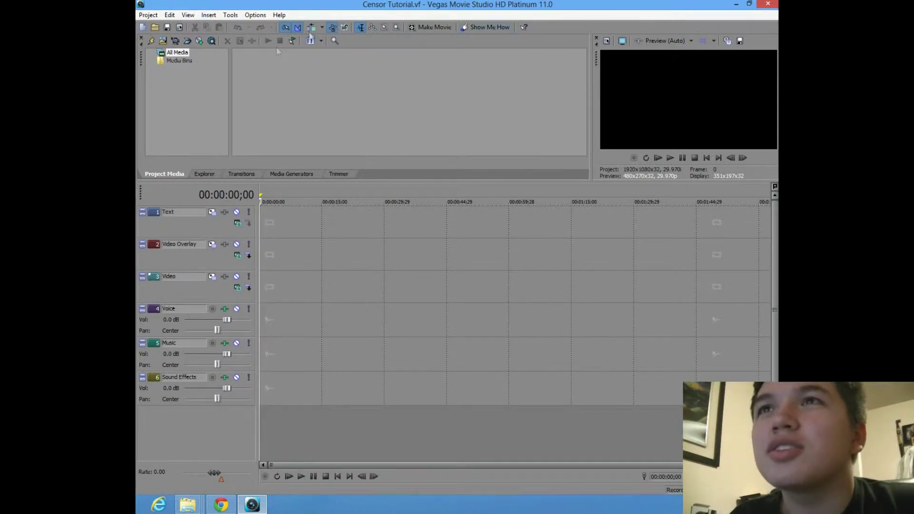
left_click(164, 41)
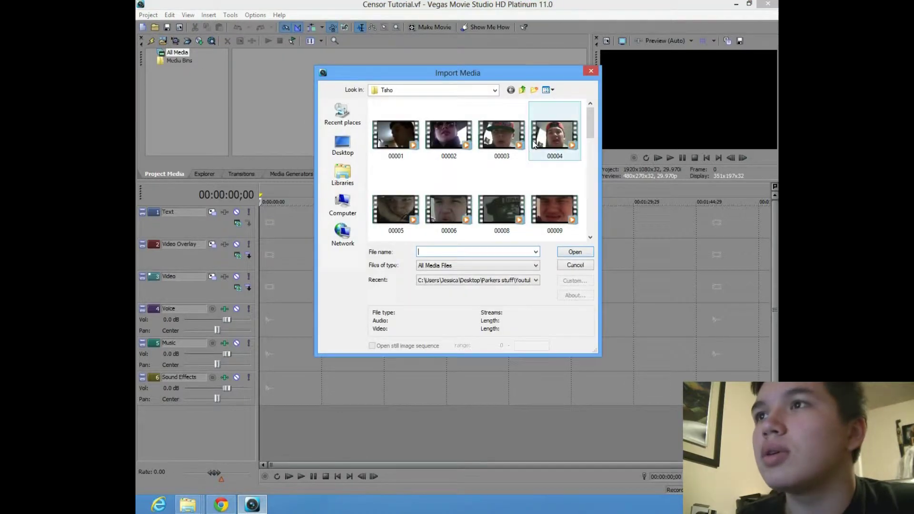
mouse_move(590, 134)
left_mouse_down()
mouse_move(590, 164)
mouse_move(590, 133)
left_mouse_up()
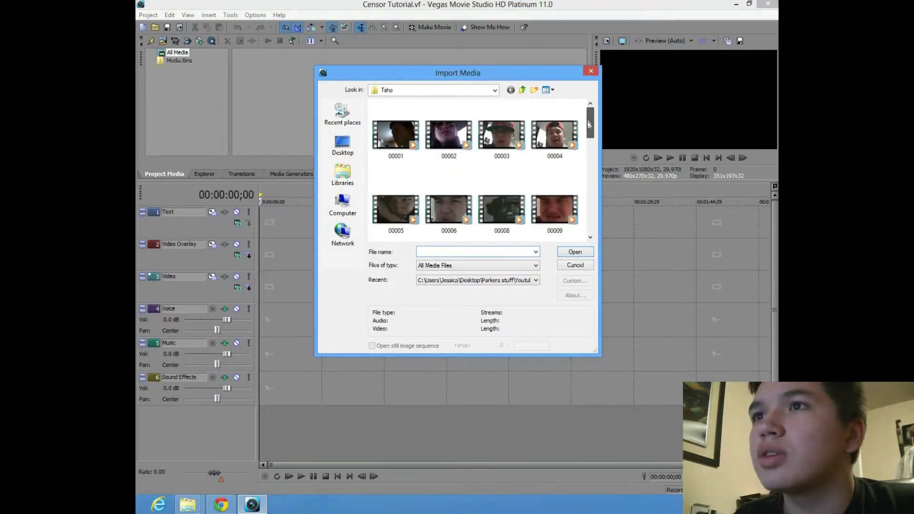
left_click(342, 145)
double_click(535, 166)
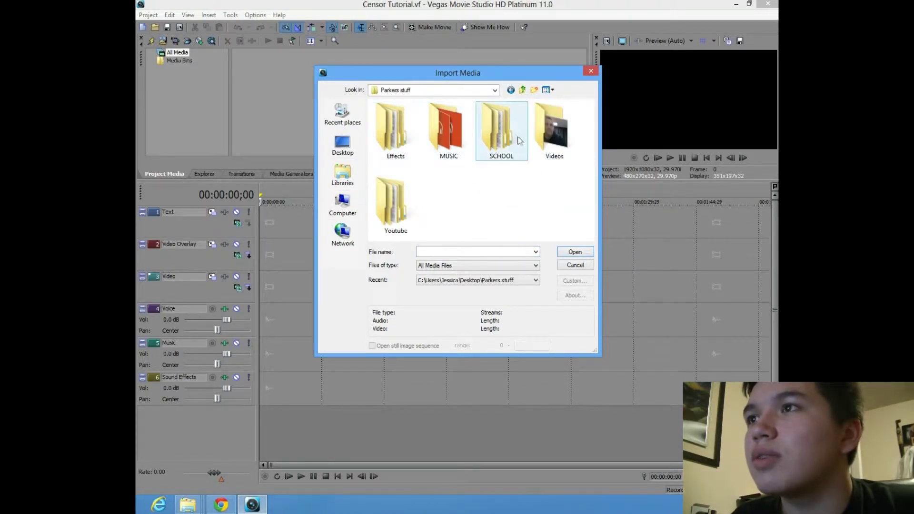
double_click(397, 215)
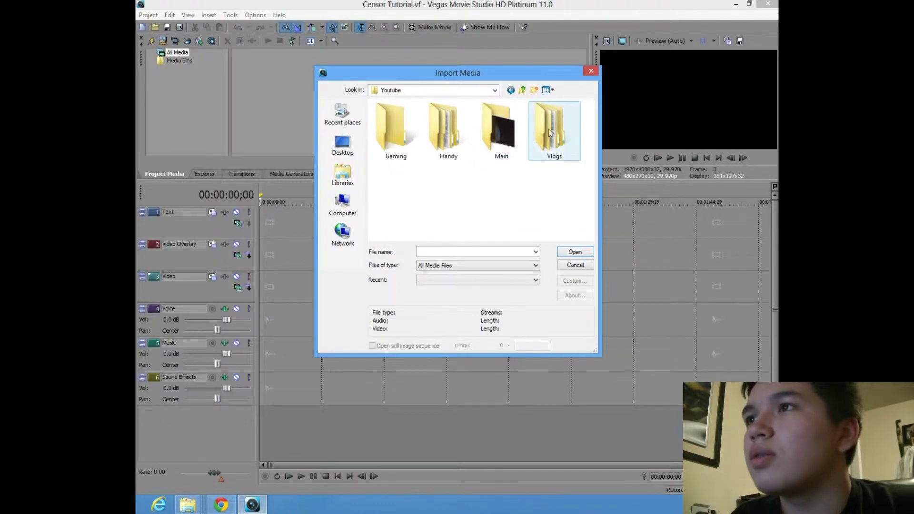
double_click(509, 135)
double_click(507, 163)
left_click(419, 151)
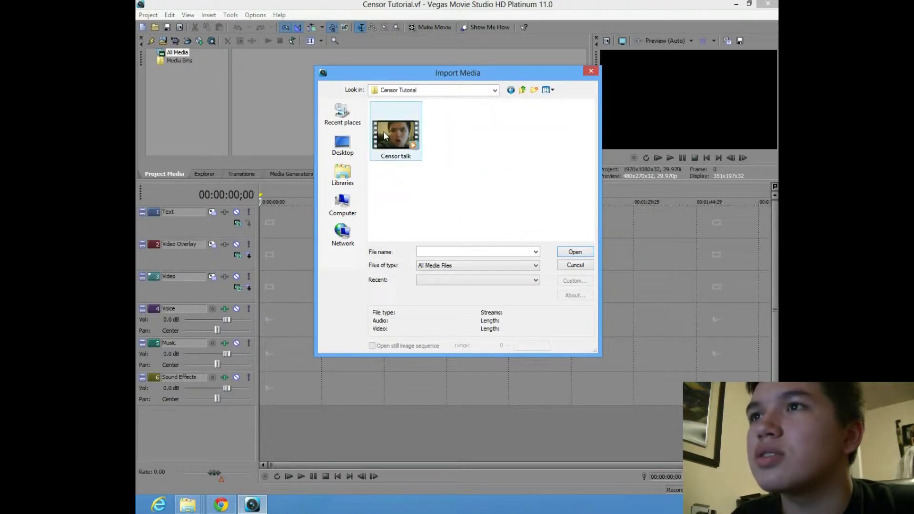
left_click(573, 253)
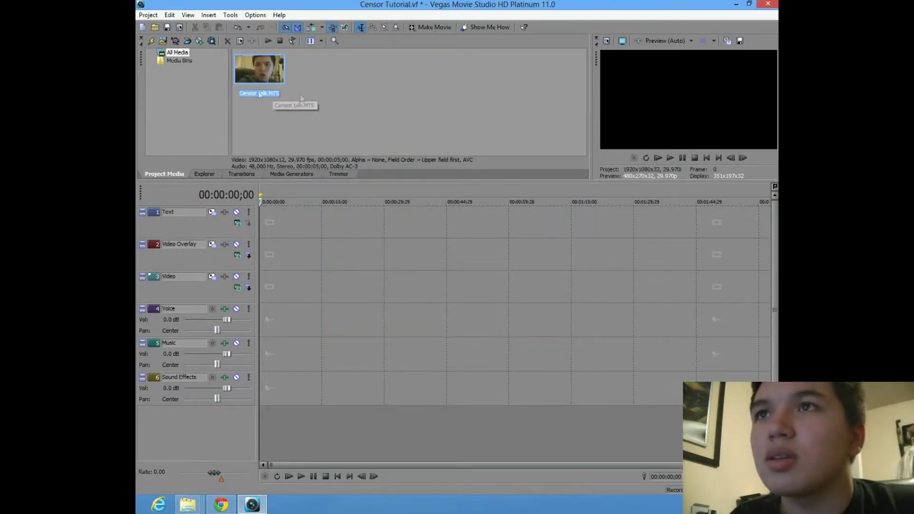
Place the Censor talk clip at the start of the timeline and zoom in.
left_click_drag(263, 72, 281, 195)
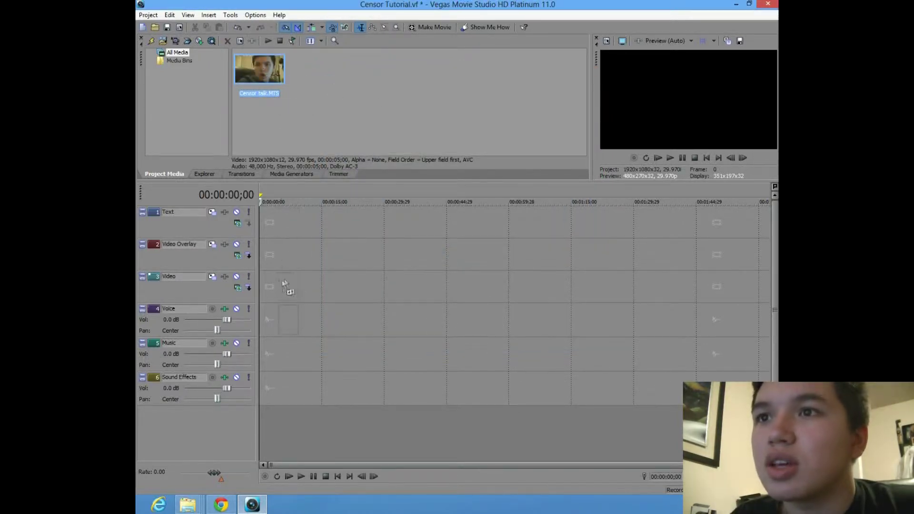
left_click_drag(284, 285, 265, 281)
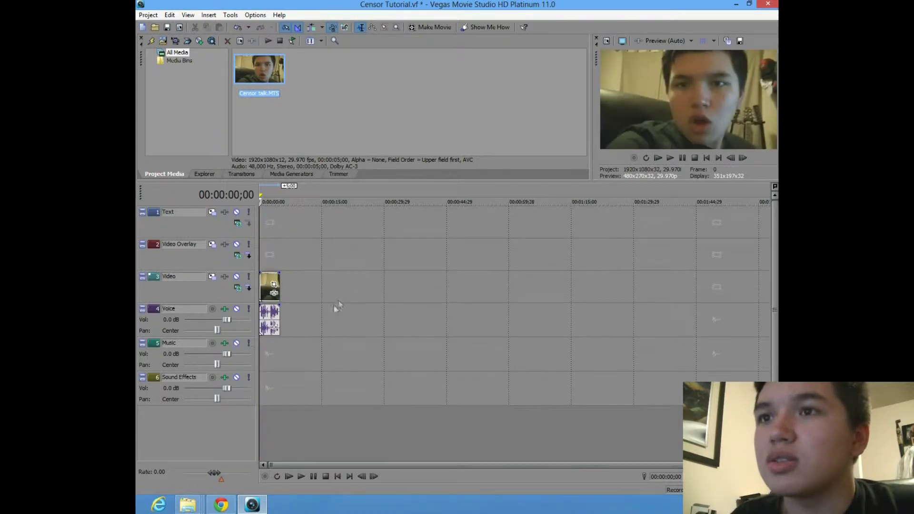
left_click(262, 255)
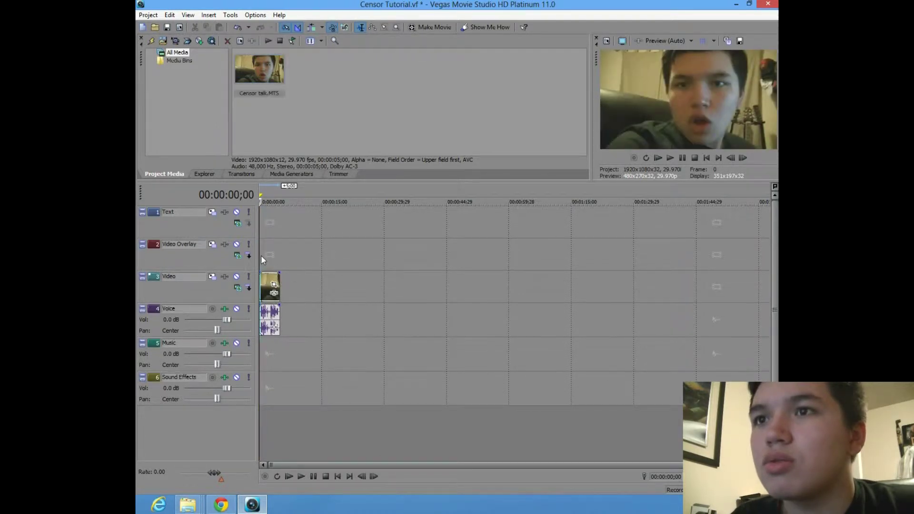
scroll(306, 281, "up", 6)
scroll(475, 285, "up", 3)
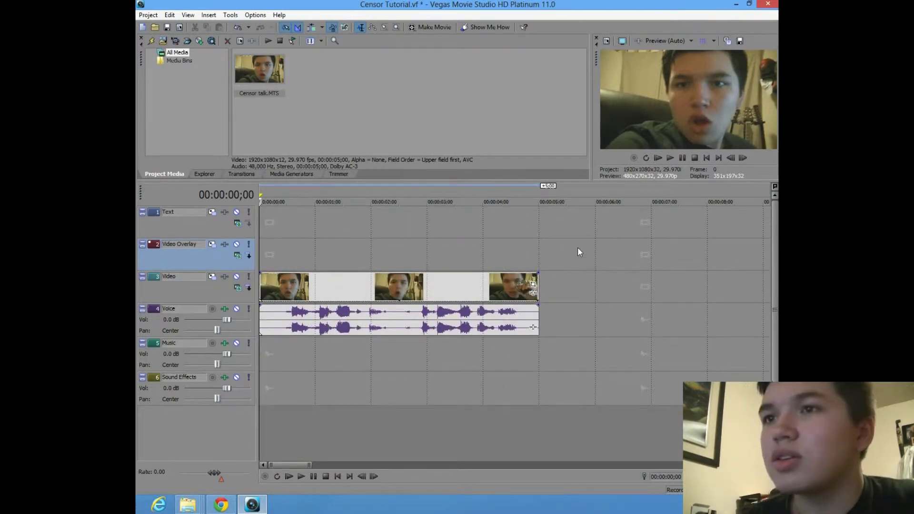
Play the Censor talk clip back to review it, then stop.
key("space")
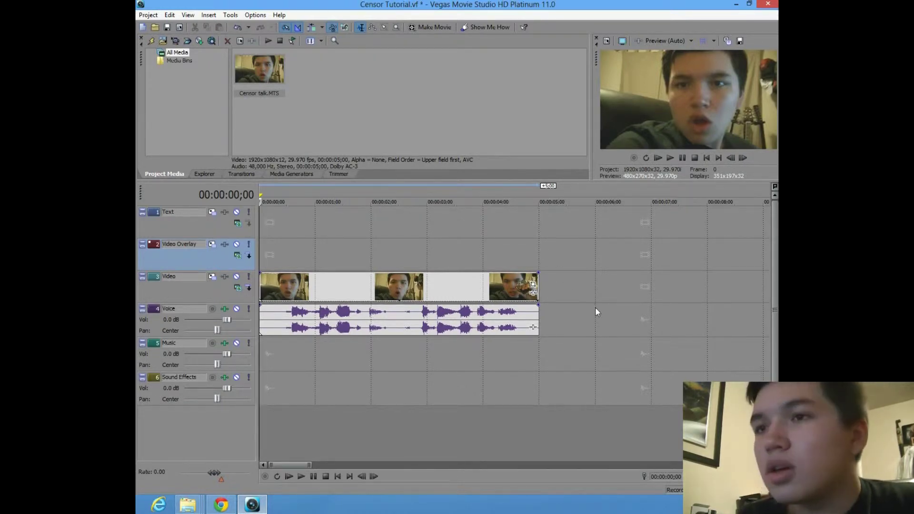
key("space")
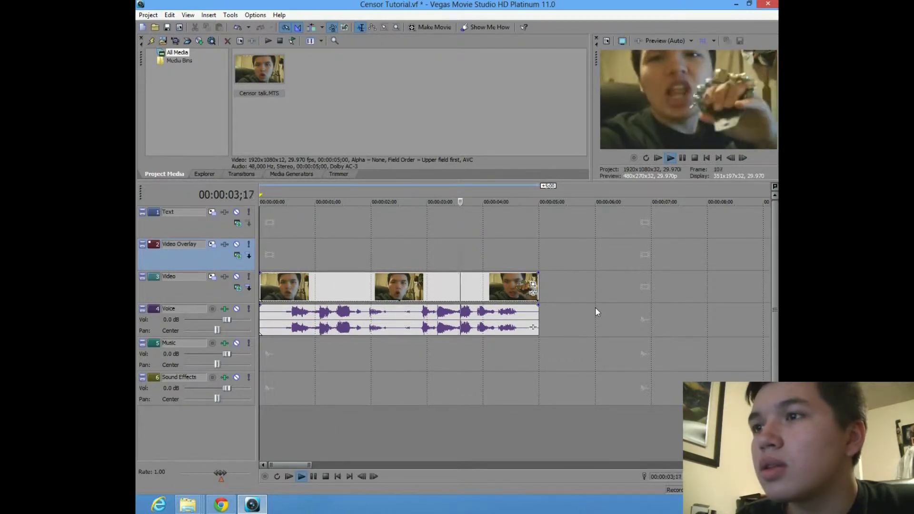
key("space")
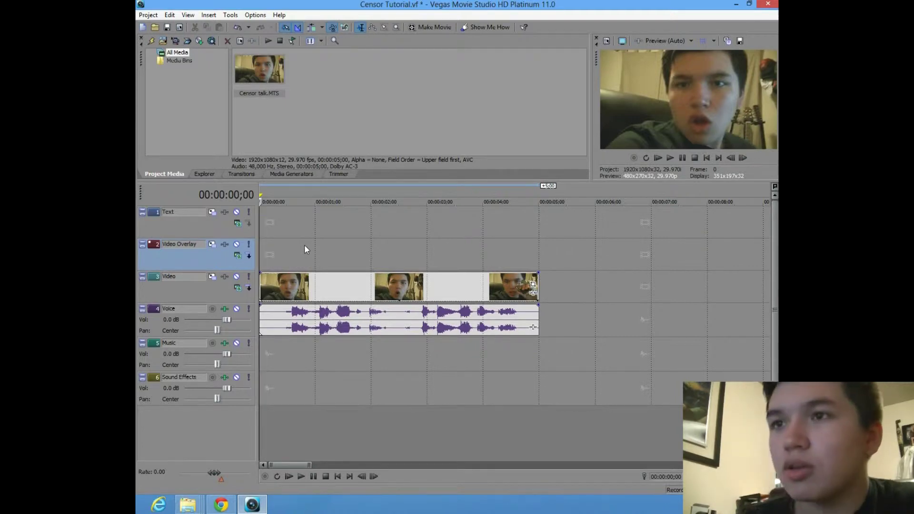
scroll(307, 250, "up", 2)
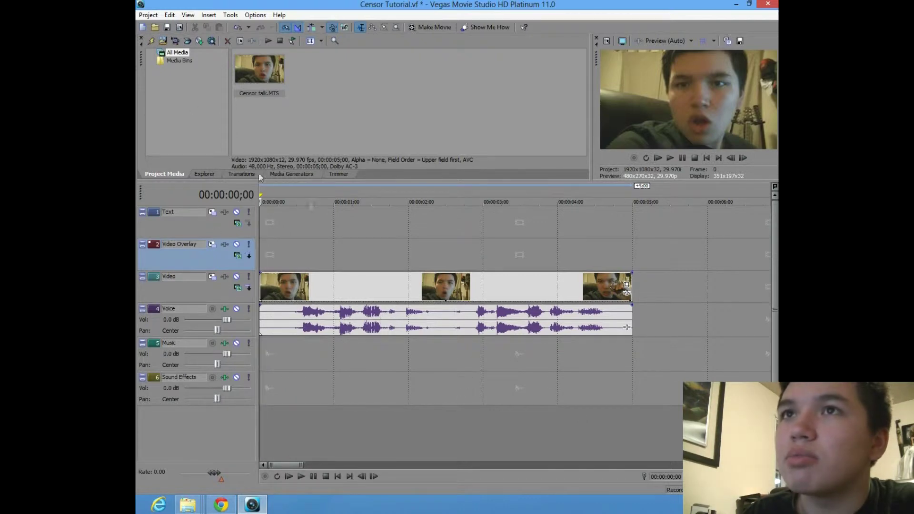
Import censor-beep-5.mp3 from Desktop > Parkers stuff > MUSIC into Project Media.
left_click(163, 41)
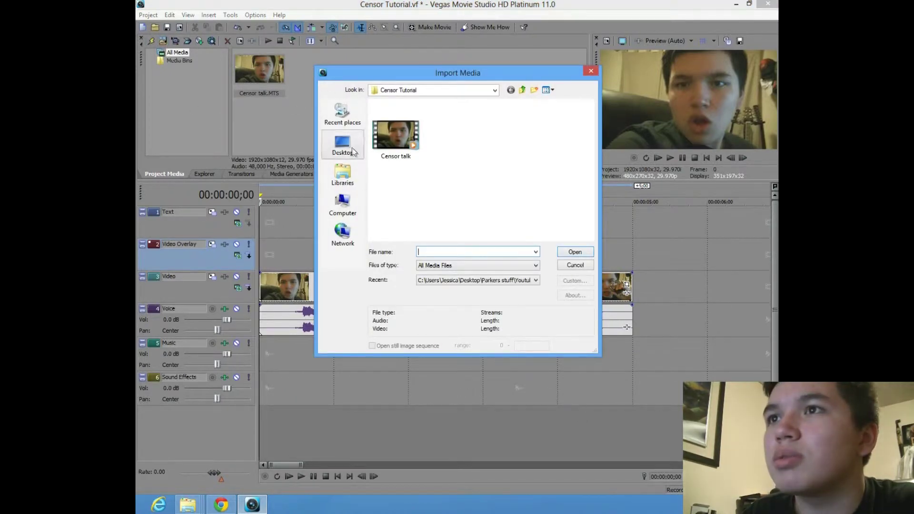
left_click(343, 143)
double_click(543, 177)
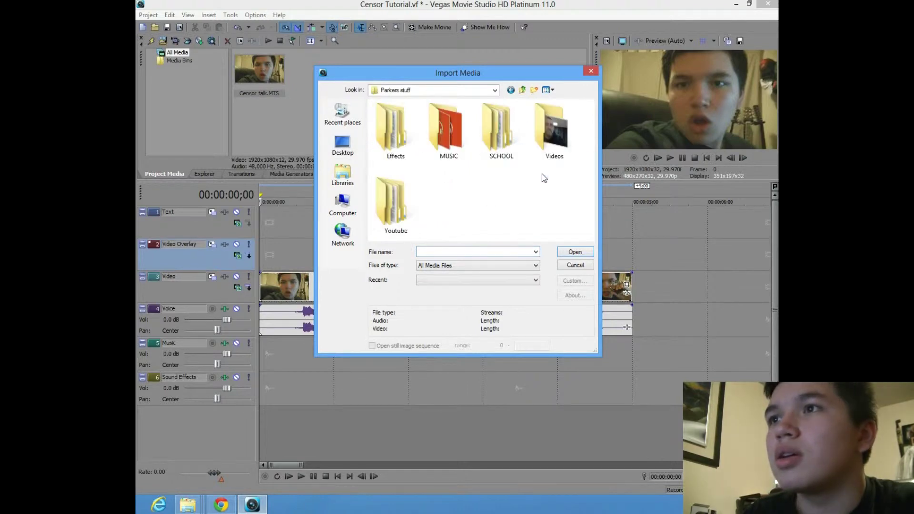
double_click(440, 129)
left_click(413, 126)
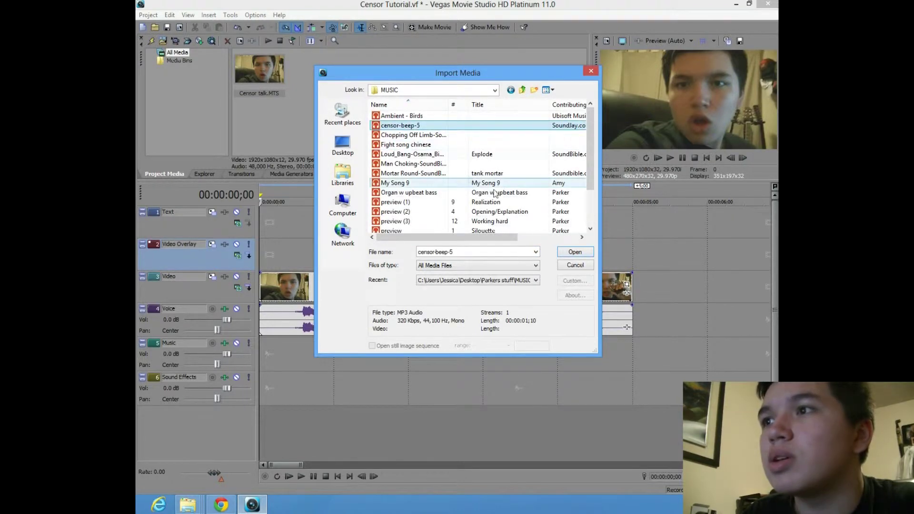
left_click(575, 252)
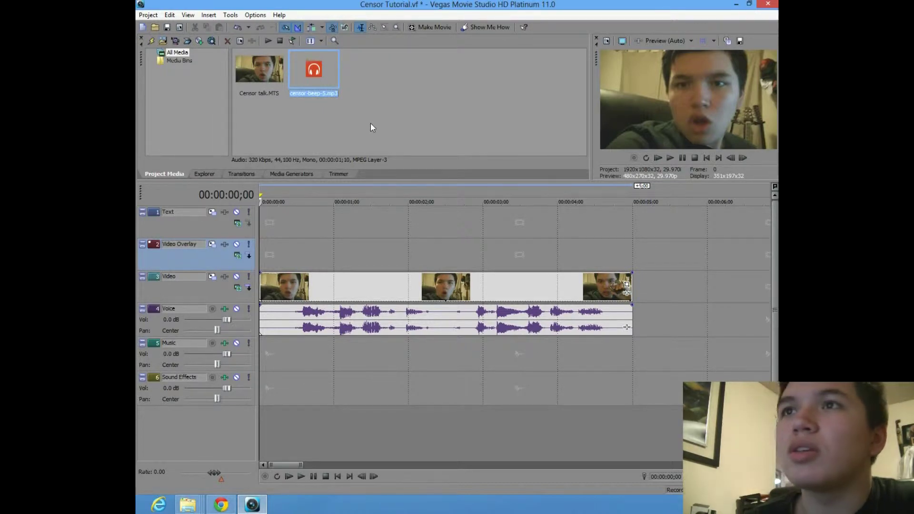
left_click(386, 87)
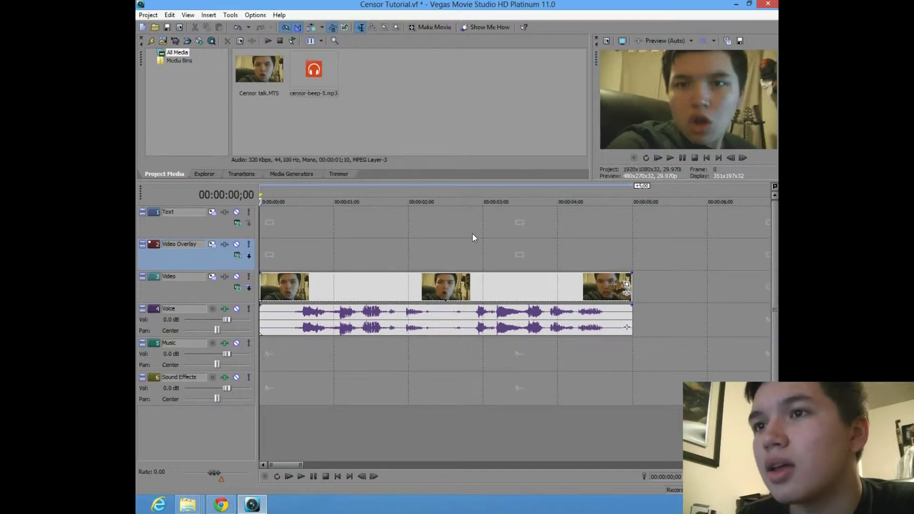
key("F2")
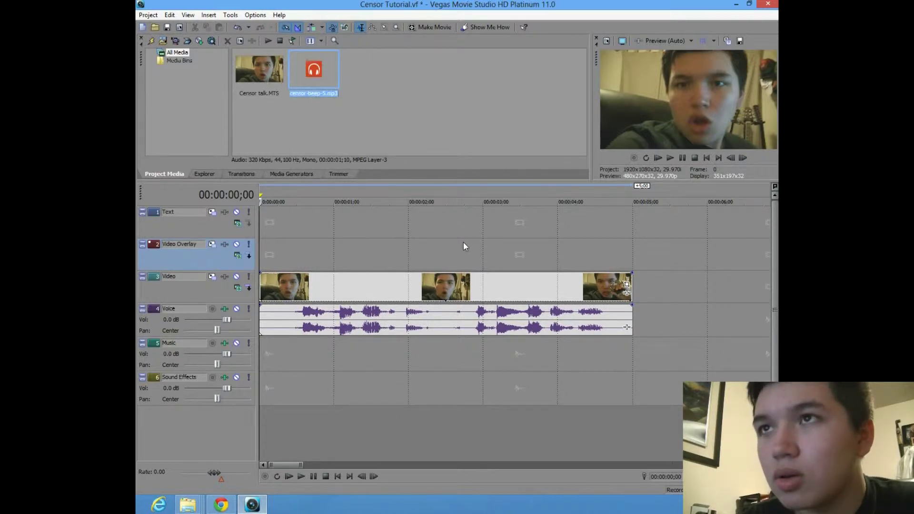
left_click(293, 251)
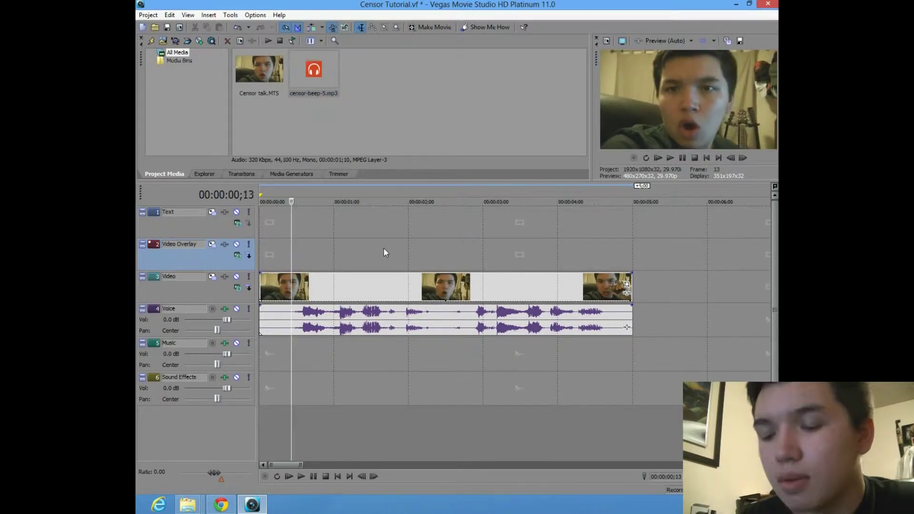
key("space")
key("Return")
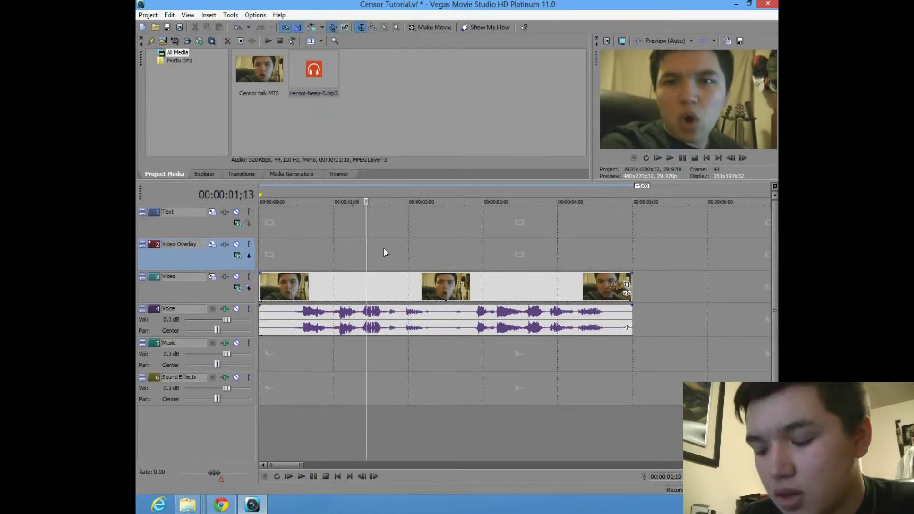
key("Left")
key("Left")
key("Left")
key("Left")
key("Left")
key("Left")
key("Left")
key("Left")
key("Left")
key("Left")
key("Left")
key("Left")
key("Left")
key("Left")
key("Left")
key("Left")
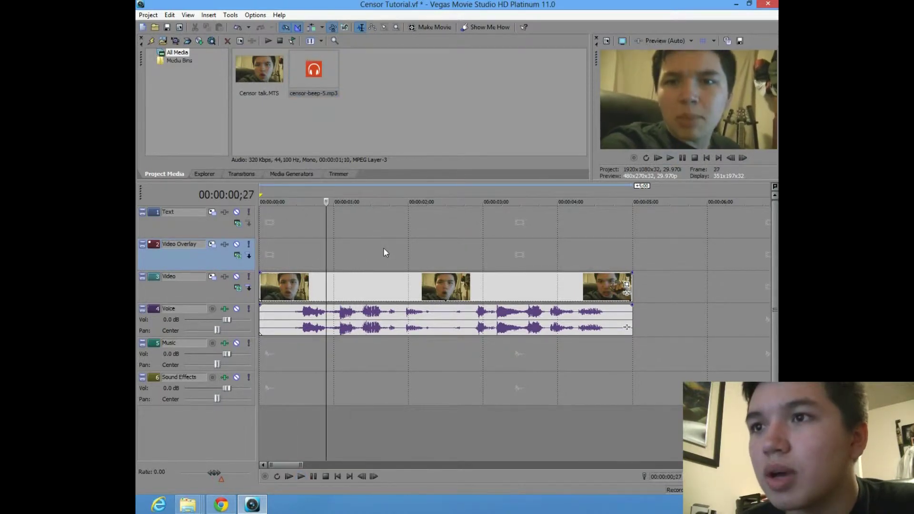
key("Right")
key("Right")
key("Right")
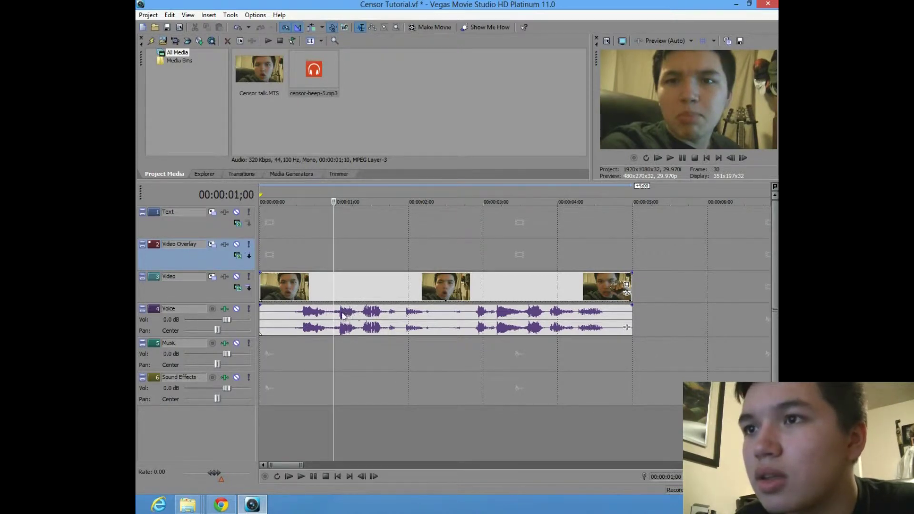
scroll(433, 338, "up", 3)
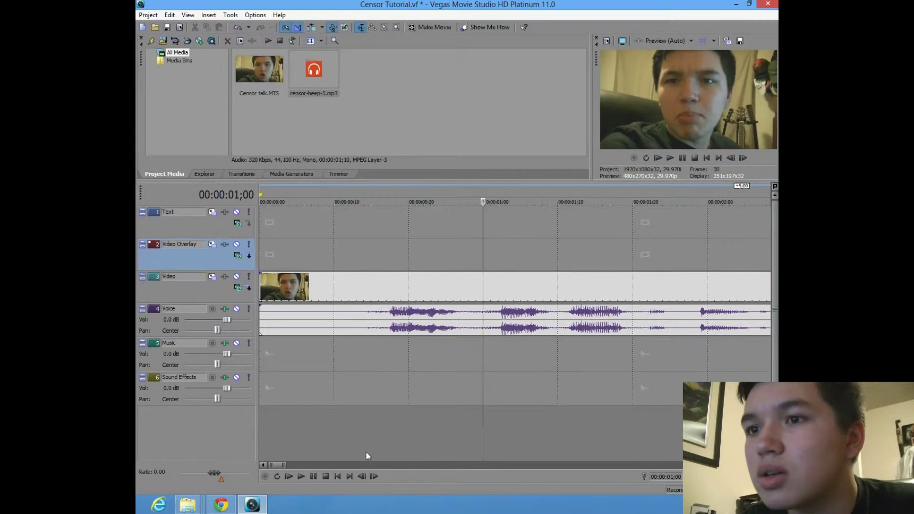
left_click_drag(274, 467, 276, 467)
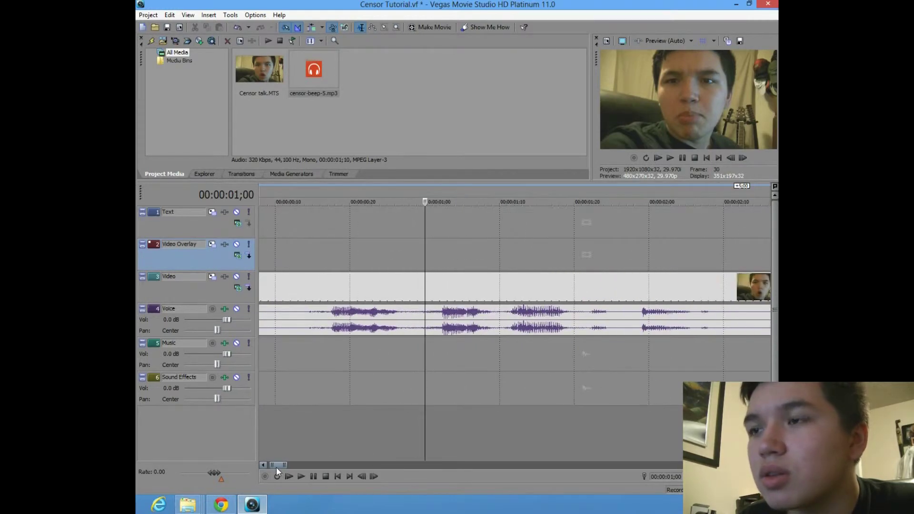
key("space")
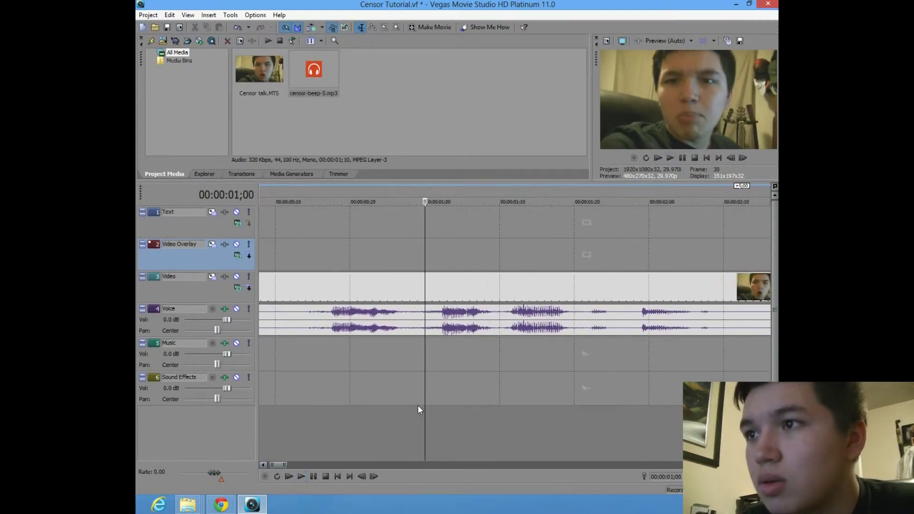
key("space")
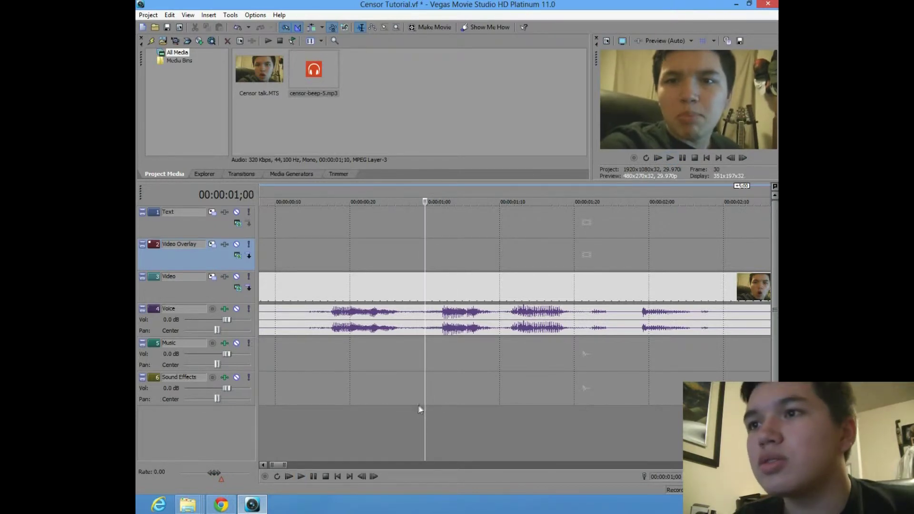
Split the talking-head clip at the one-second mark (00:00:01;00).
left_click(424, 288)
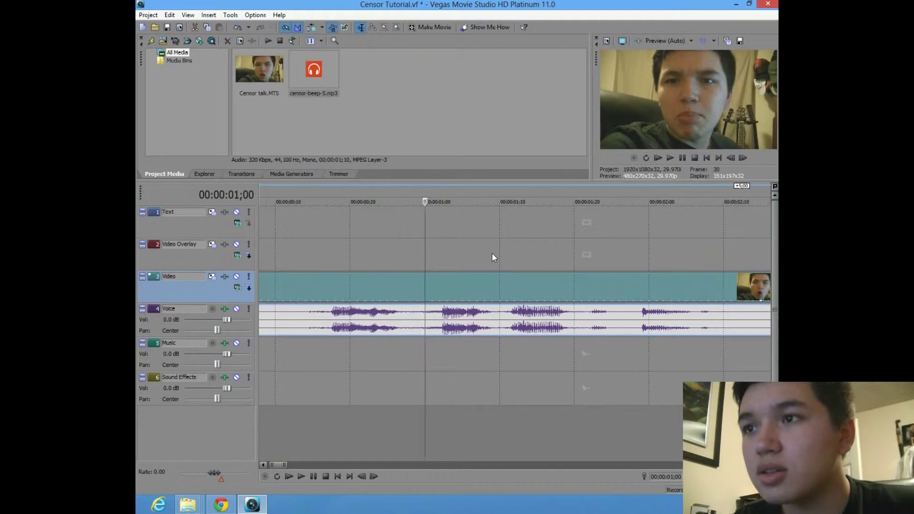
key("s")
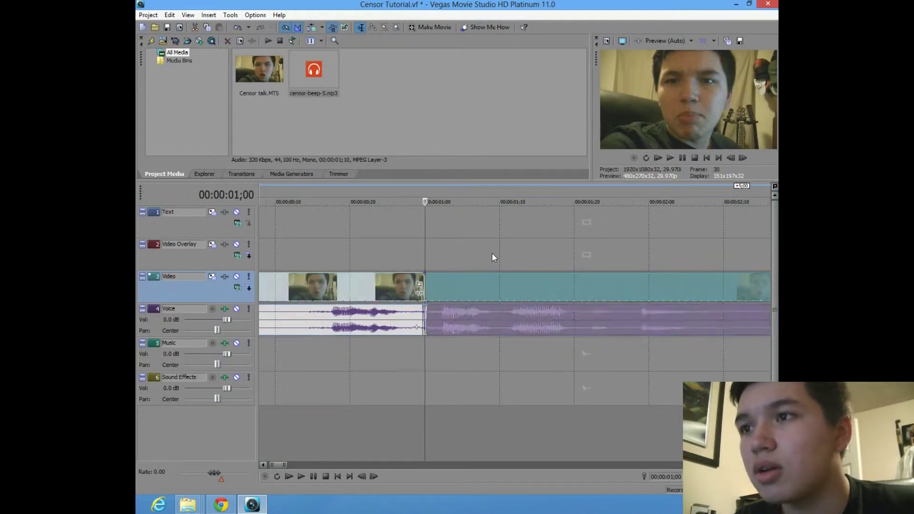
scroll(464, 283, "down", 5)
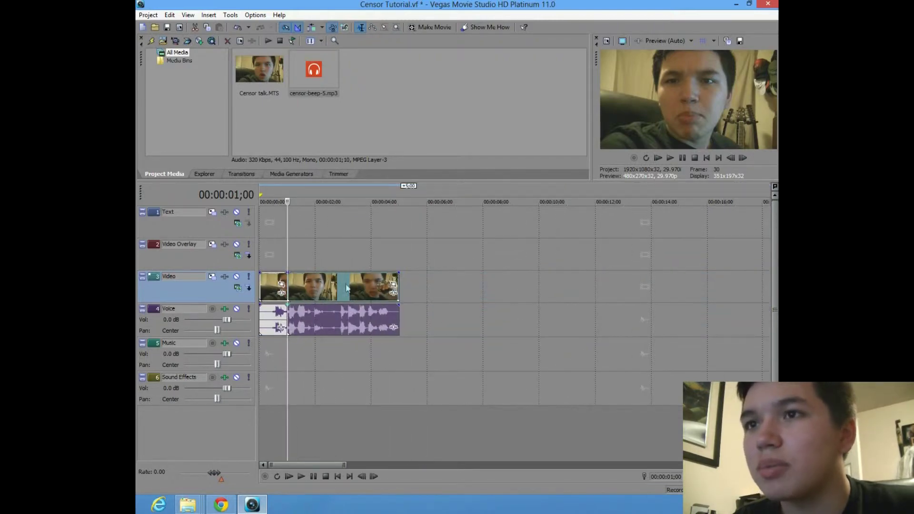
scroll(321, 305, "up", 2)
scroll(381, 305, "up", 4)
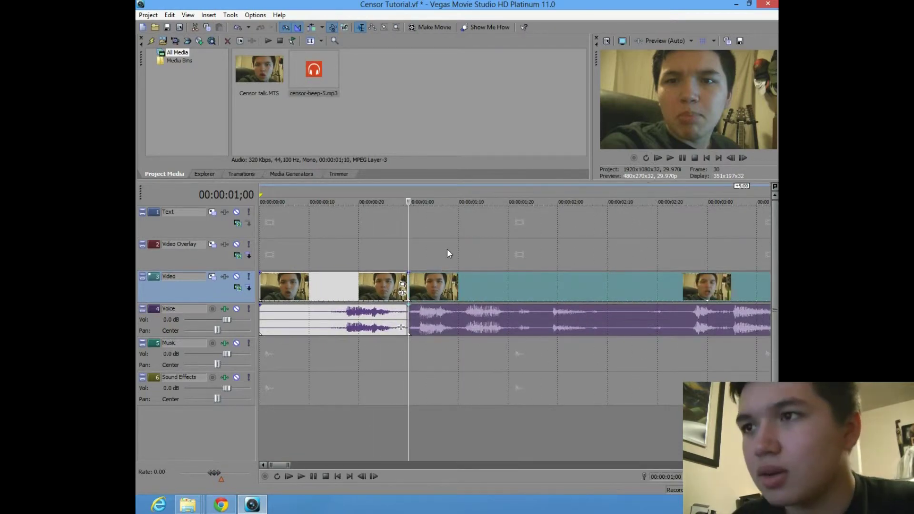
Find the first word's end at 00:00:01;08 and split the clip there.
key("space")
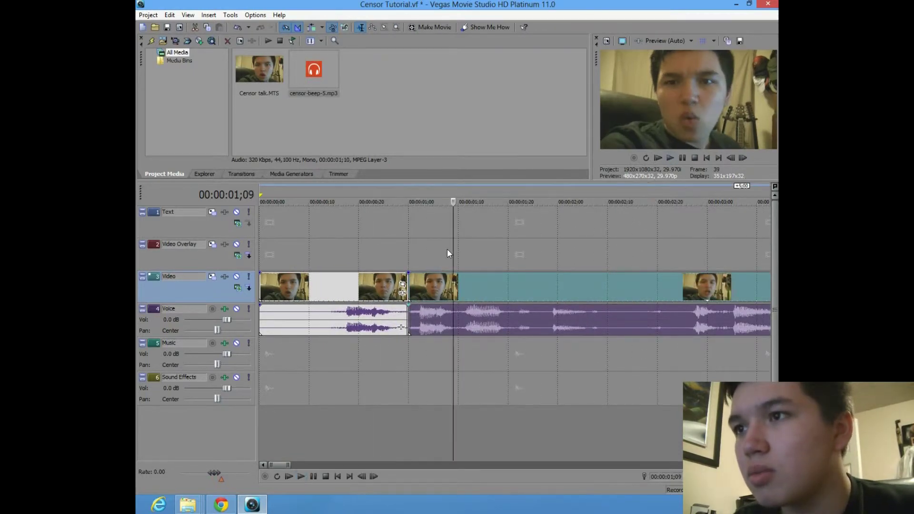
key("Left")
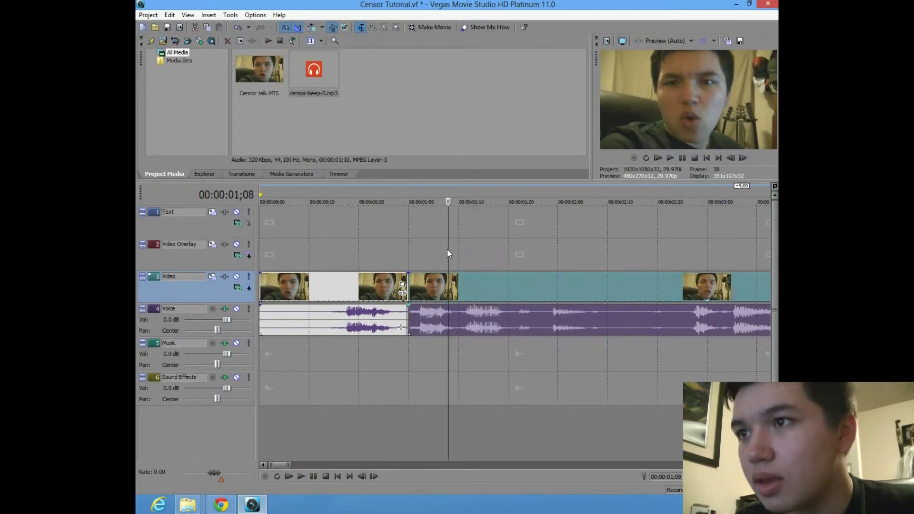
key("Left")
key("space")
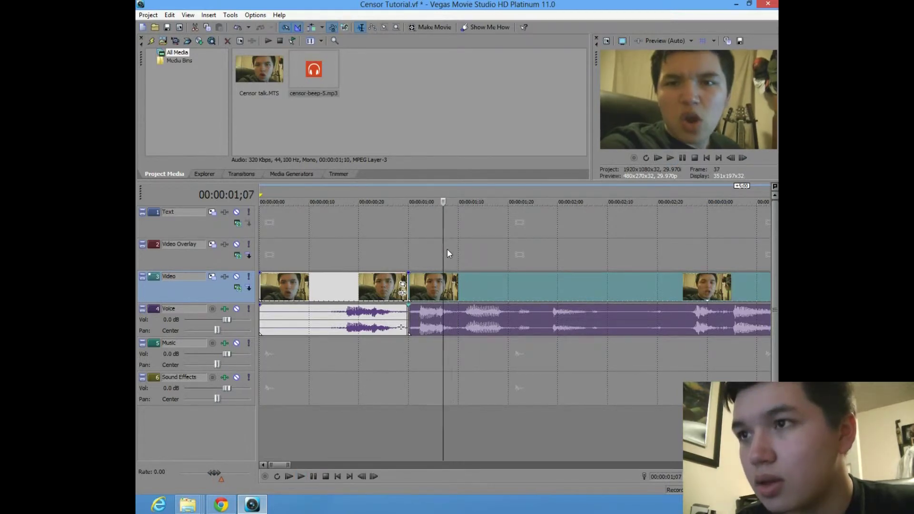
key("space")
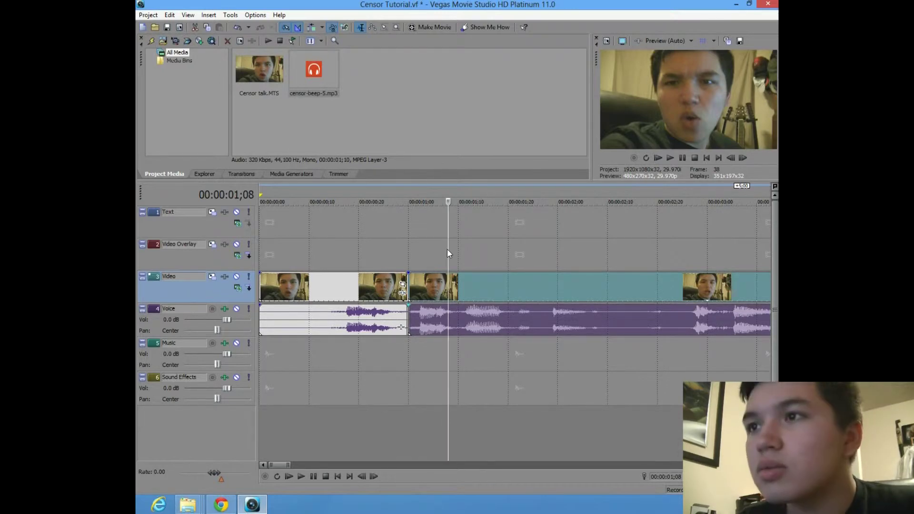
key("s")
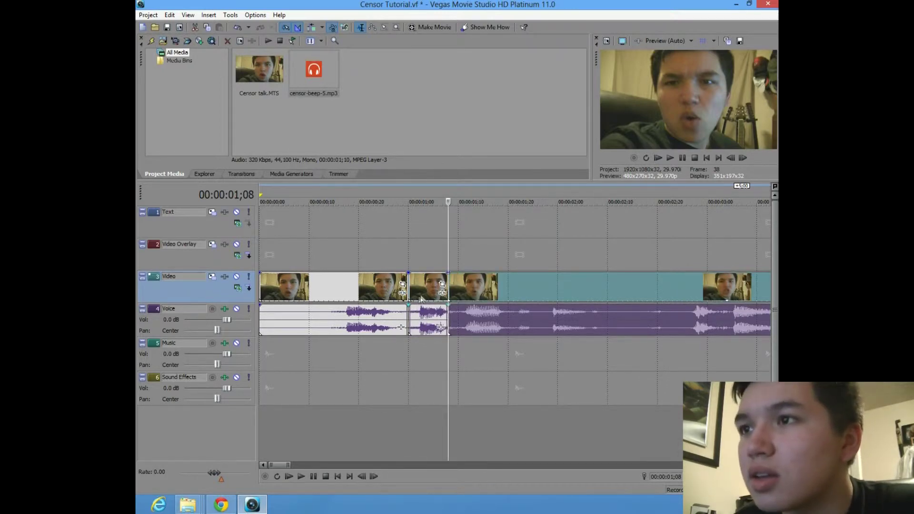
left_click(407, 260)
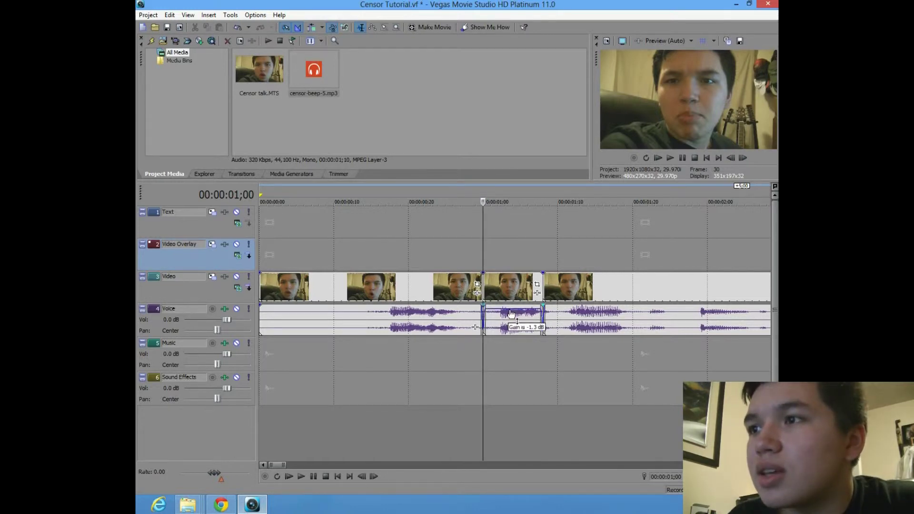
Drag the isolated voice piece's gain line down to -Inf dB.
left_click_drag(510, 313, 509, 368)
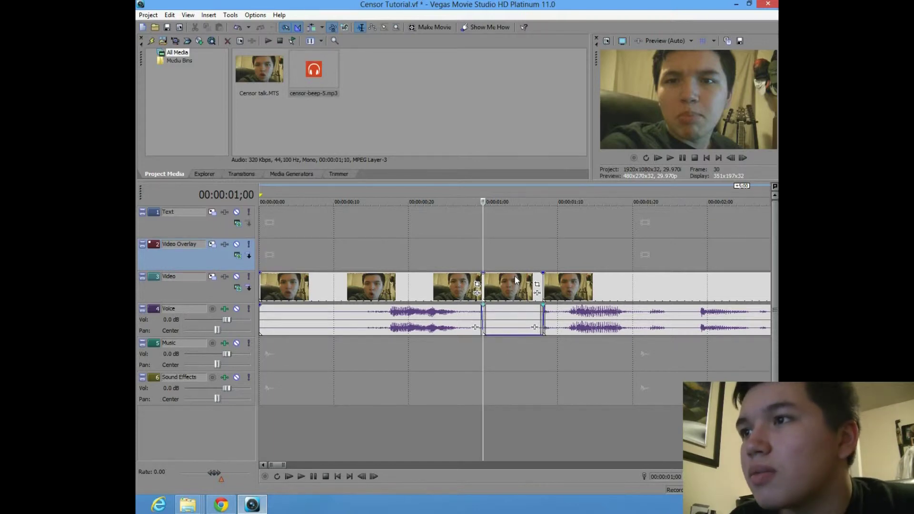
mouse_move(517, 274)
left_mouse_down()
mouse_move(520, 301)
mouse_move(520, 270)
left_mouse_up()
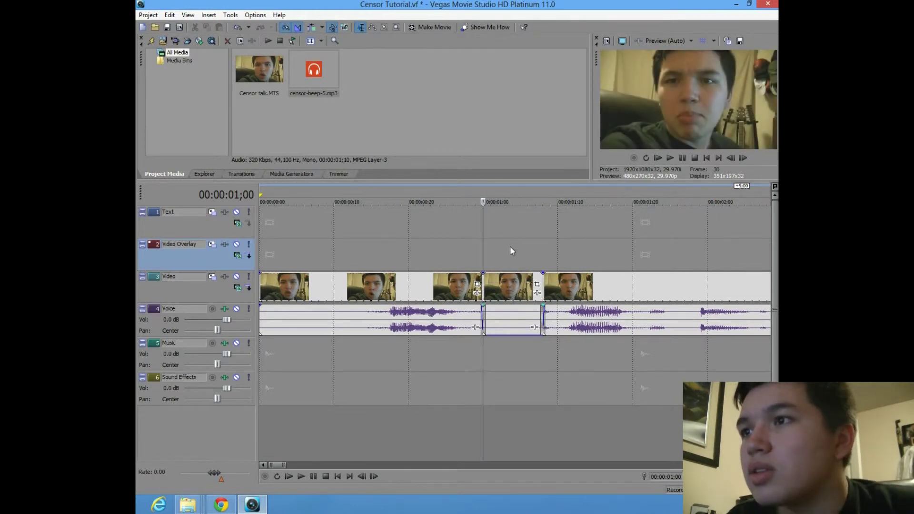
key("space")
key("space")
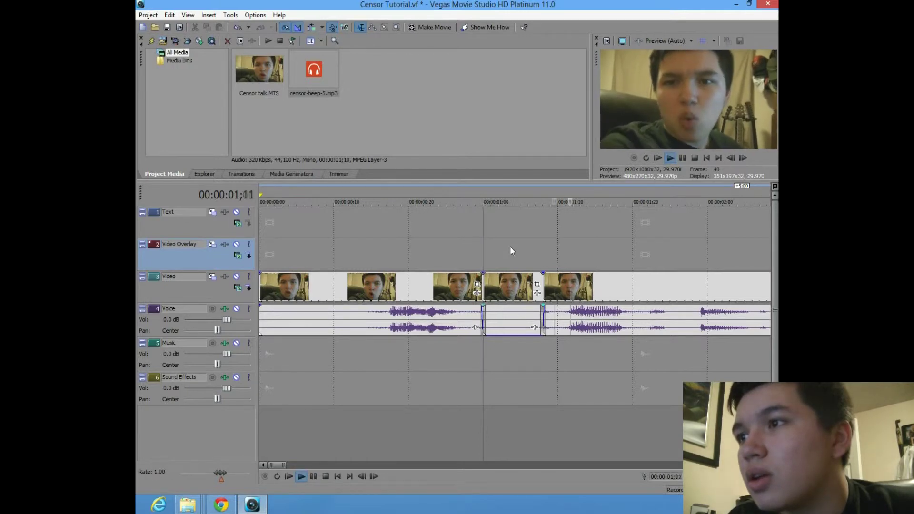
scroll(526, 255, "down", 3)
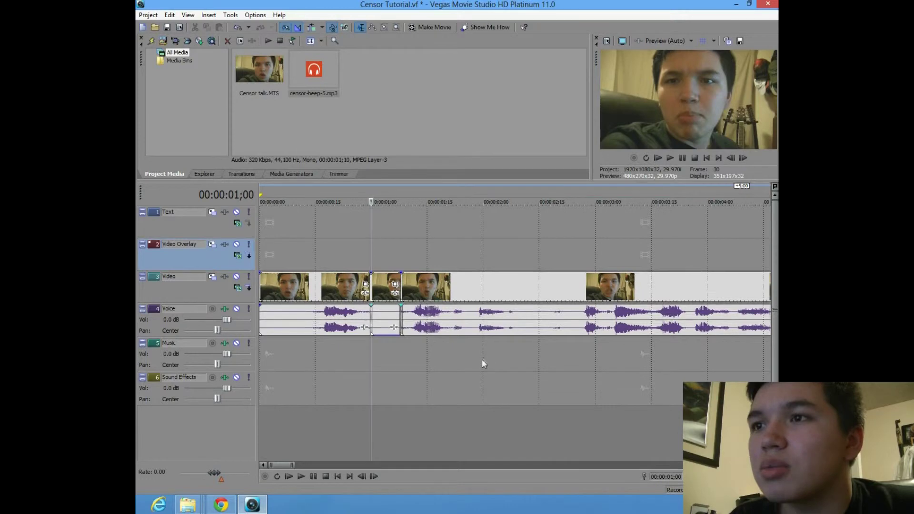
scroll(482, 359, "down", 2)
left_click(260, 253)
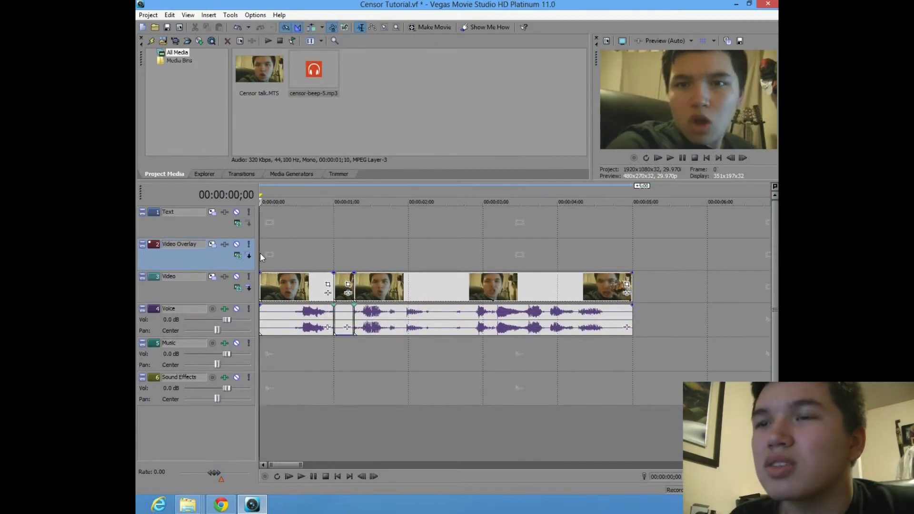
key("space")
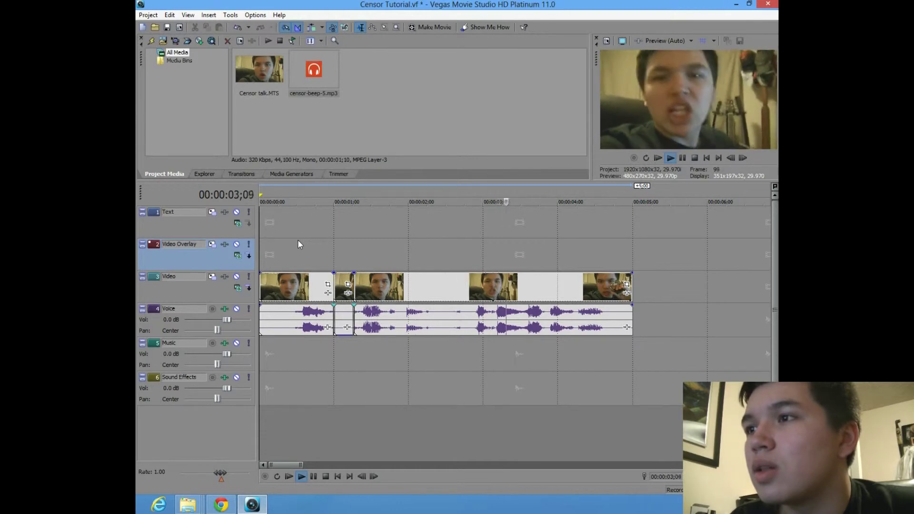
key("space")
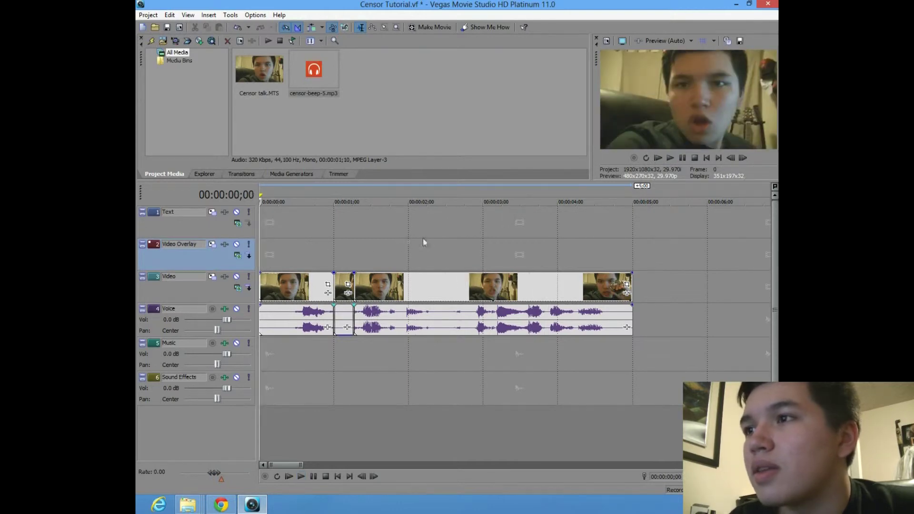
left_click(516, 257)
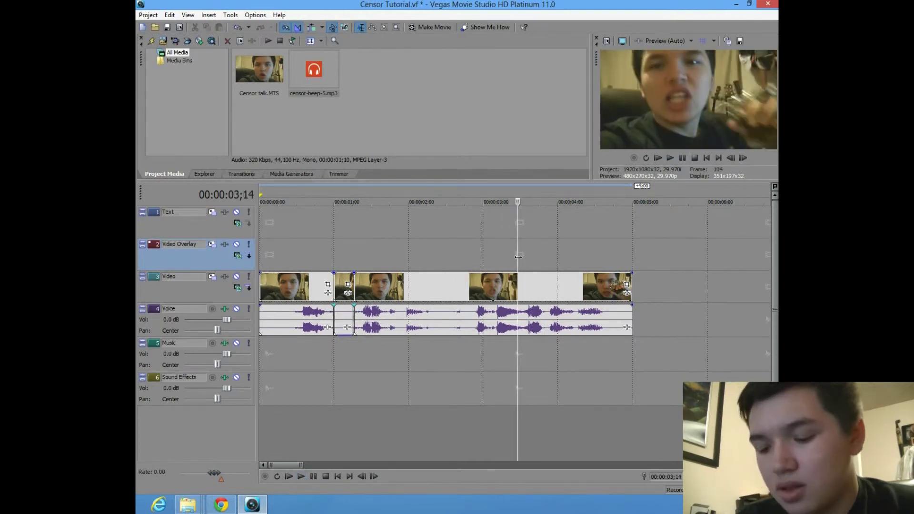
Split out the second offending word, cutting at its start and at 00:00:03;25.
key("Right")
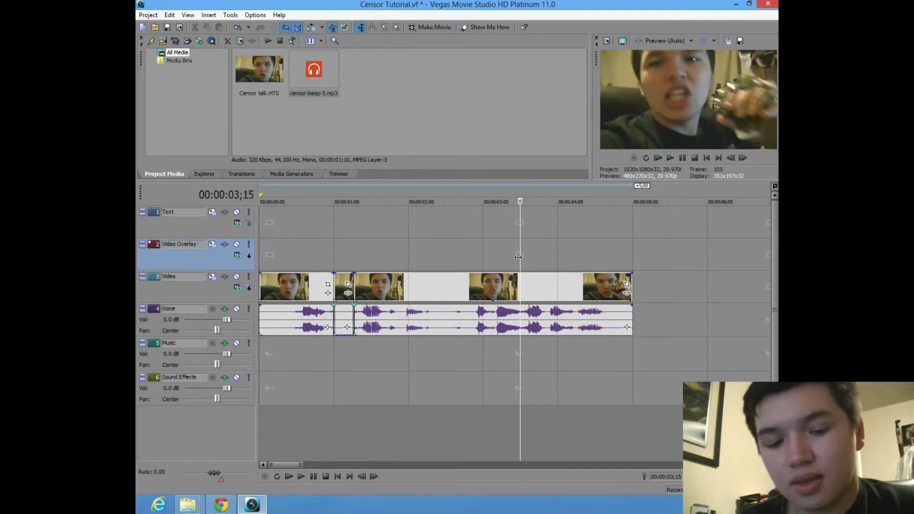
left_click(522, 286)
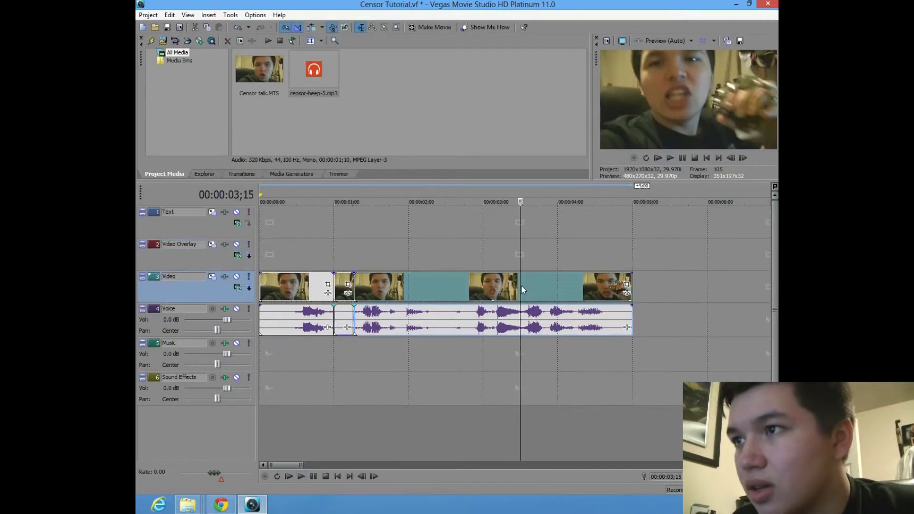
key("s")
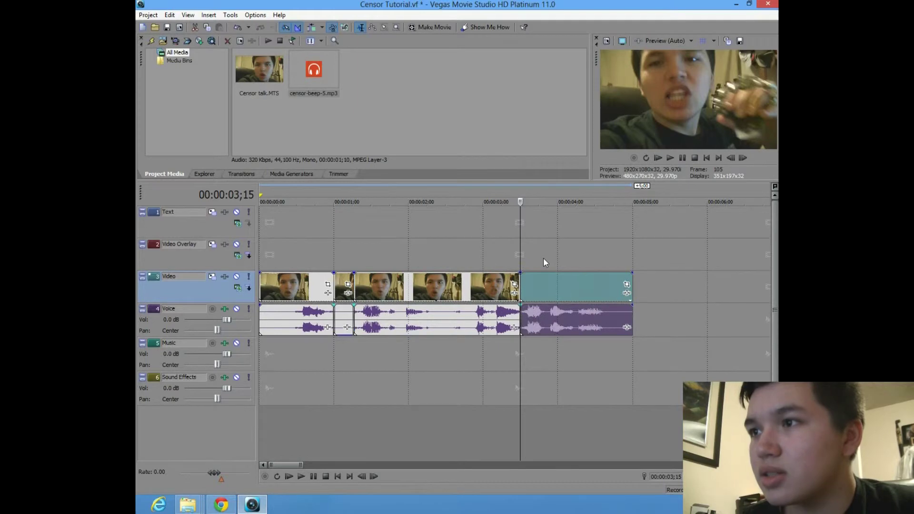
left_click(543, 258)
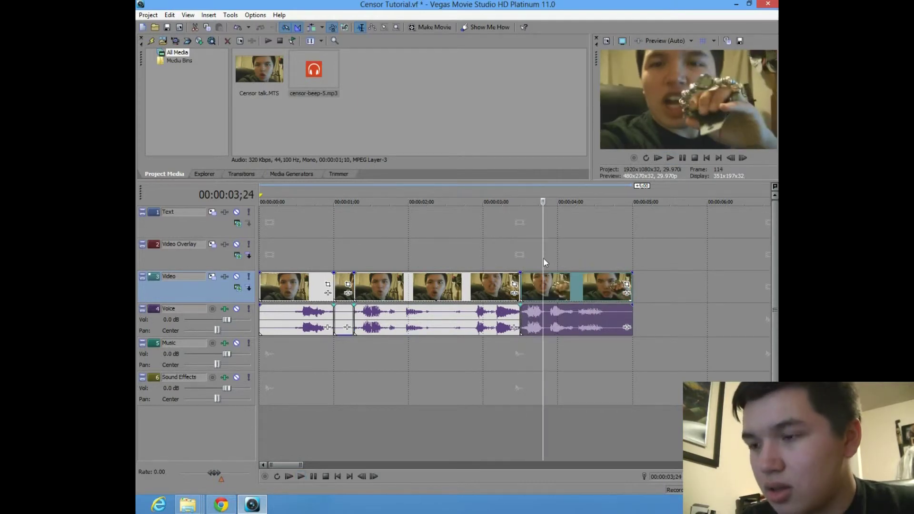
key("Right")
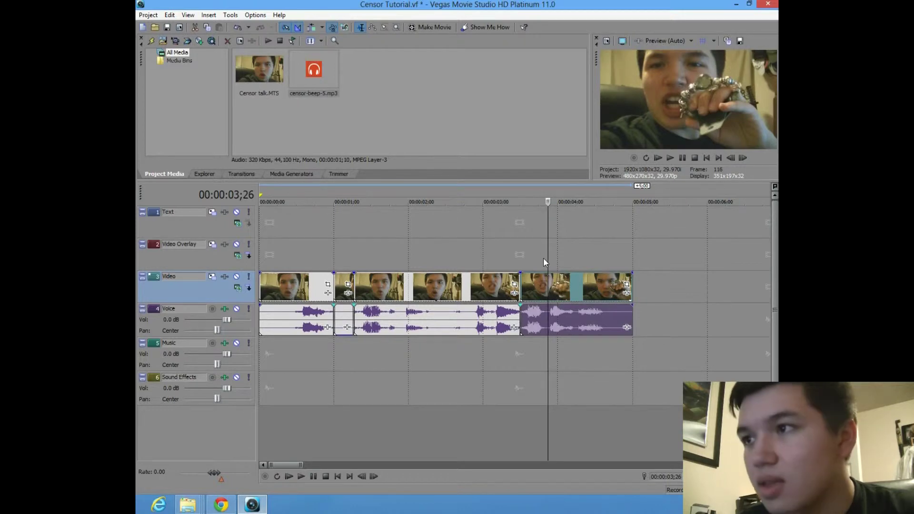
key("Left")
key("s")
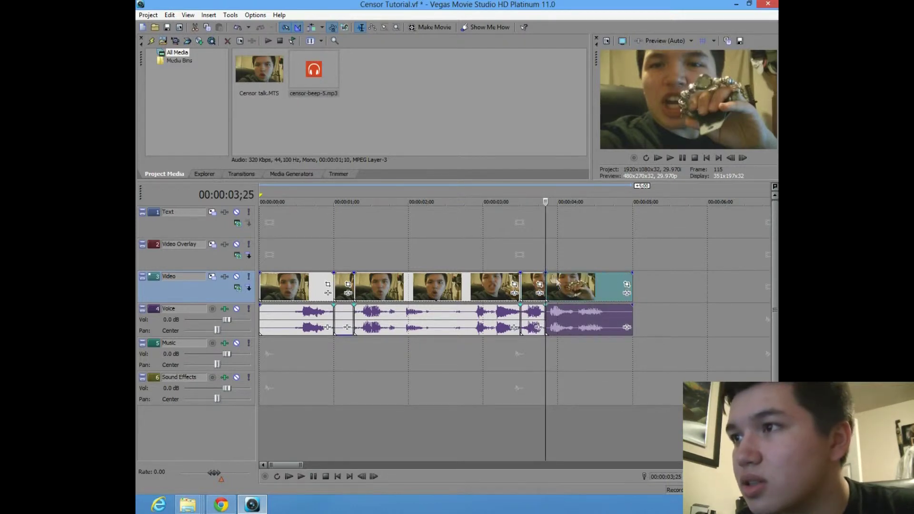
Silence the second word's voice piece and preview the gap.
scroll(576, 295, "up", 1)
left_click_drag(493, 305, 493, 335)
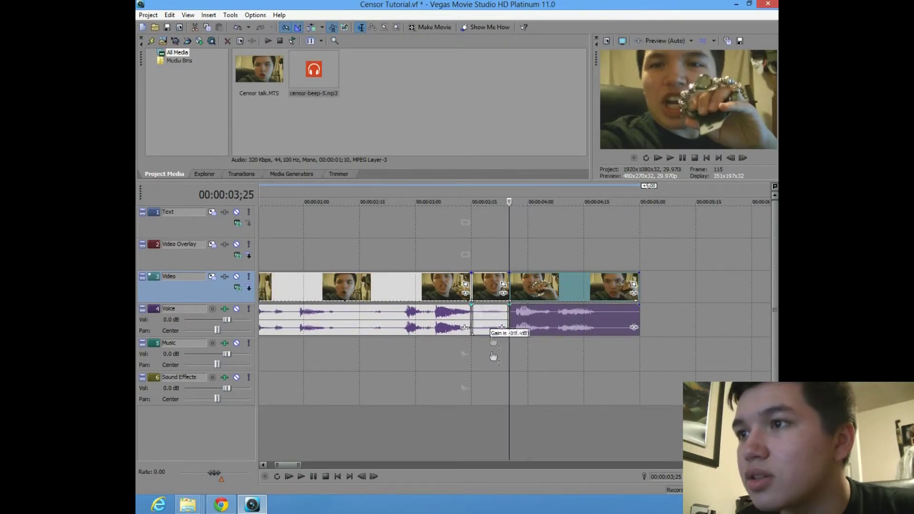
left_click(409, 247)
key("space")
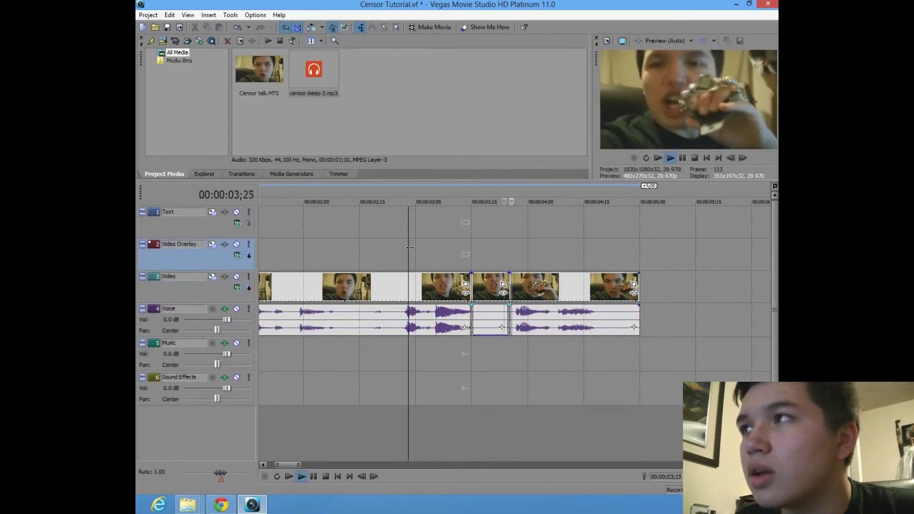
key("space")
Play the edited clip from the beginning to confirm both silent gaps.
scroll(682, 260, "down", 4)
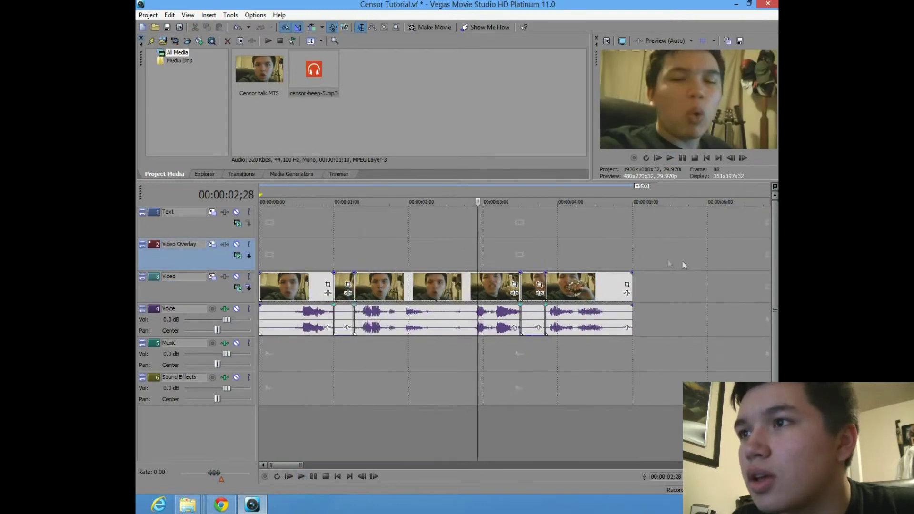
left_click(262, 246)
key("space")
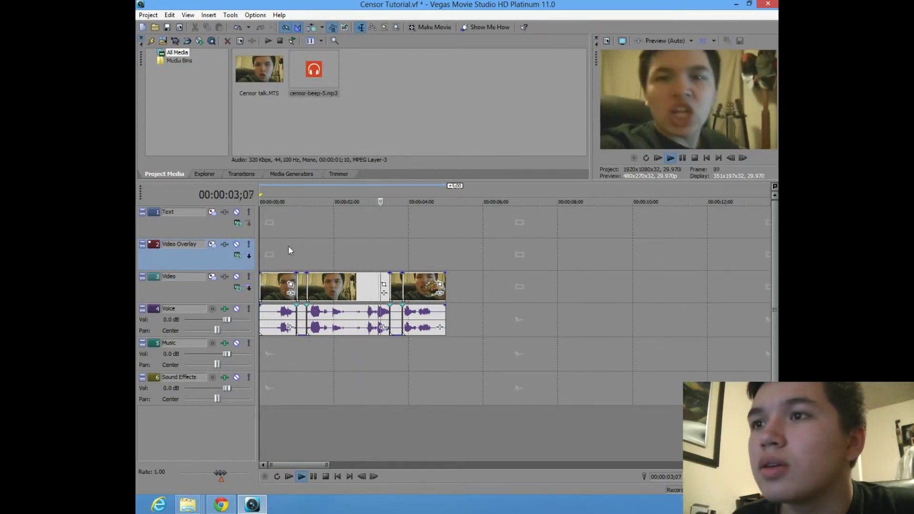
key("space")
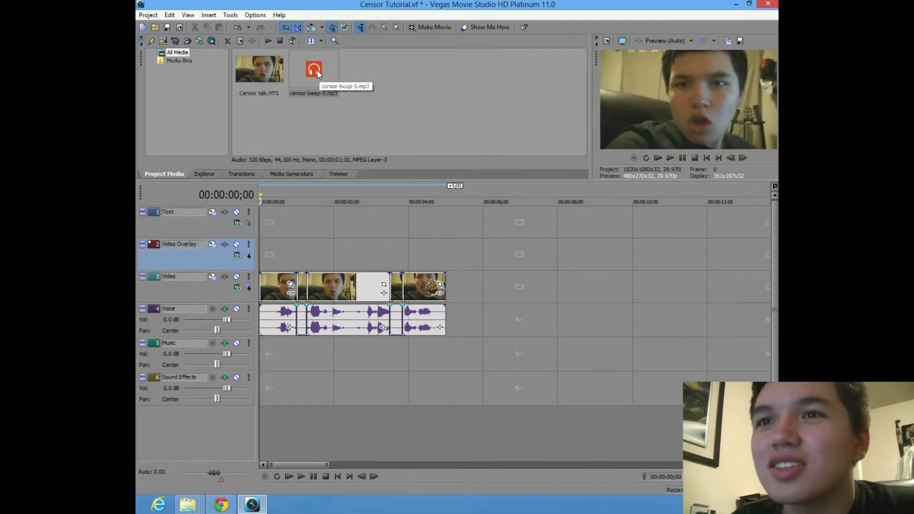
Place two censor-beep-5.mp3 copies on the Music track, one under each silenced gap.
left_click_drag(317, 72, 284, 352)
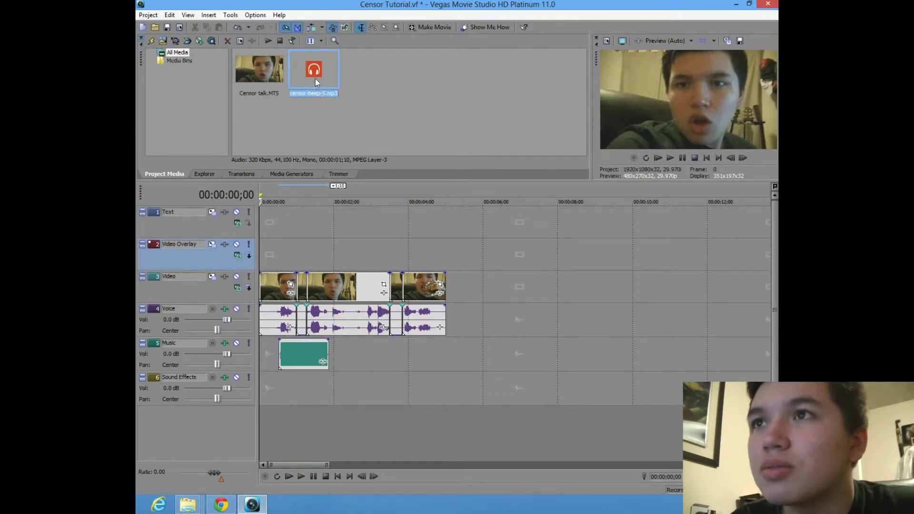
left_click_drag(314, 82, 386, 352)
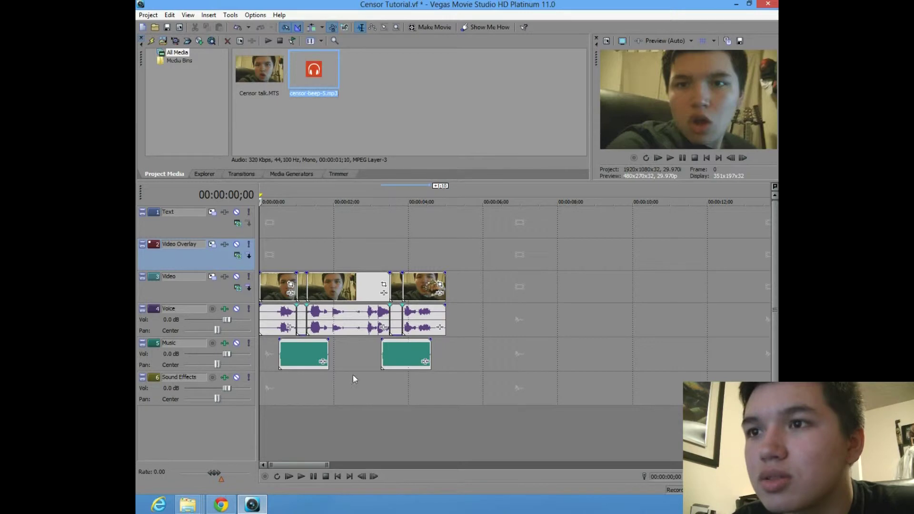
left_click(283, 254)
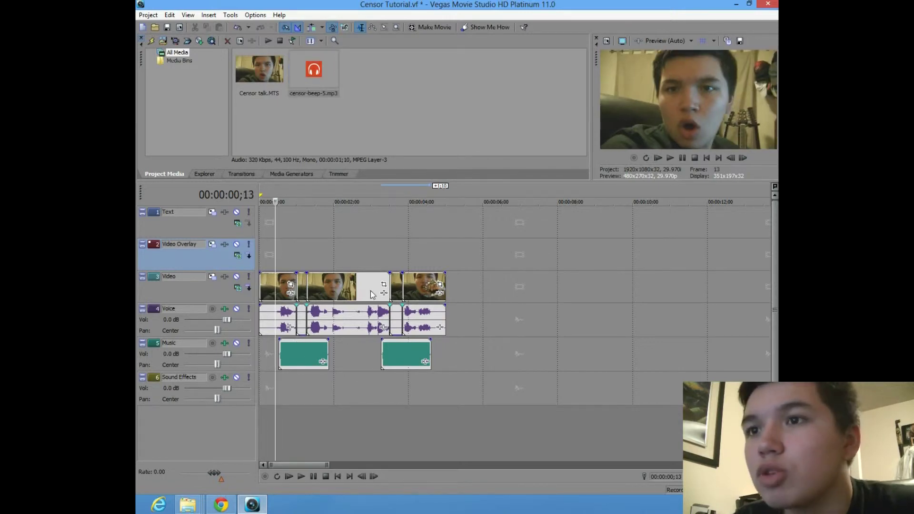
scroll(373, 383, "up", 8)
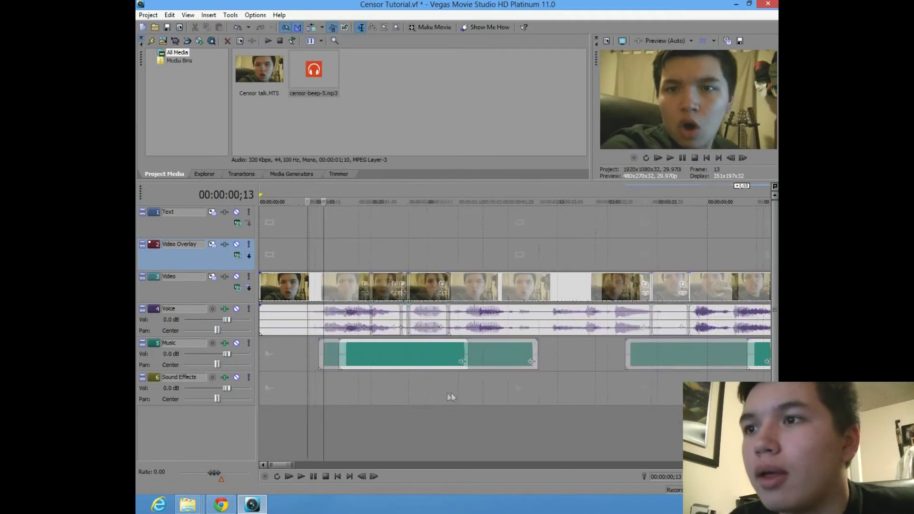
left_click(398, 354)
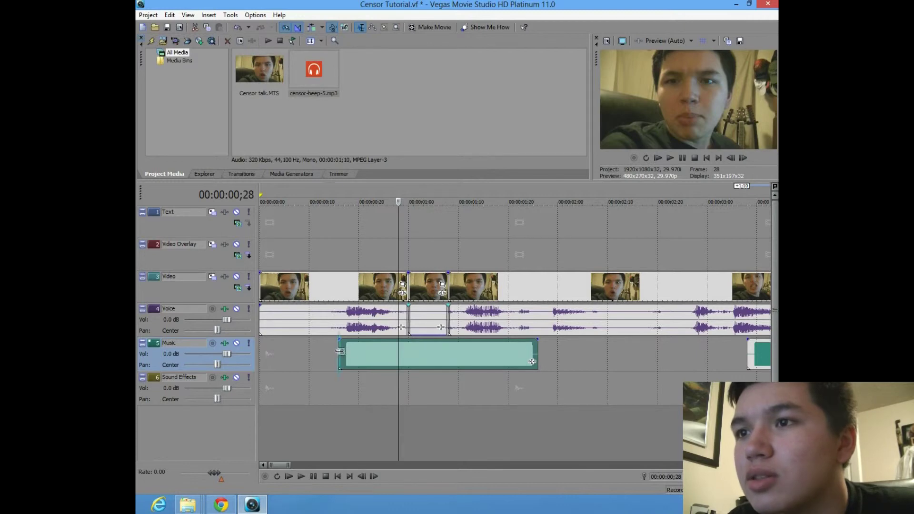
Trim the start and end edges of both censor beeps.
left_click_drag(340, 351, 356, 356)
left_click_drag(528, 356, 512, 357)
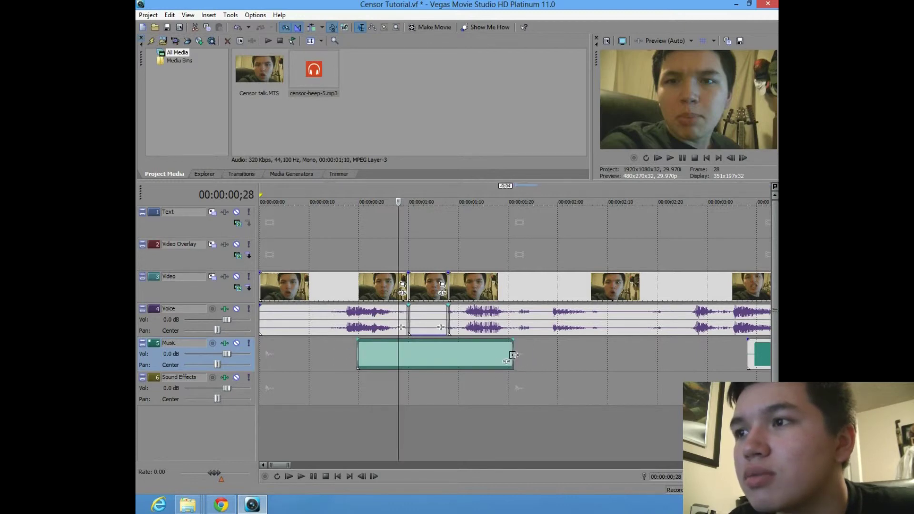
left_click_drag(285, 463, 292, 464)
left_click_drag(478, 354, 486, 354)
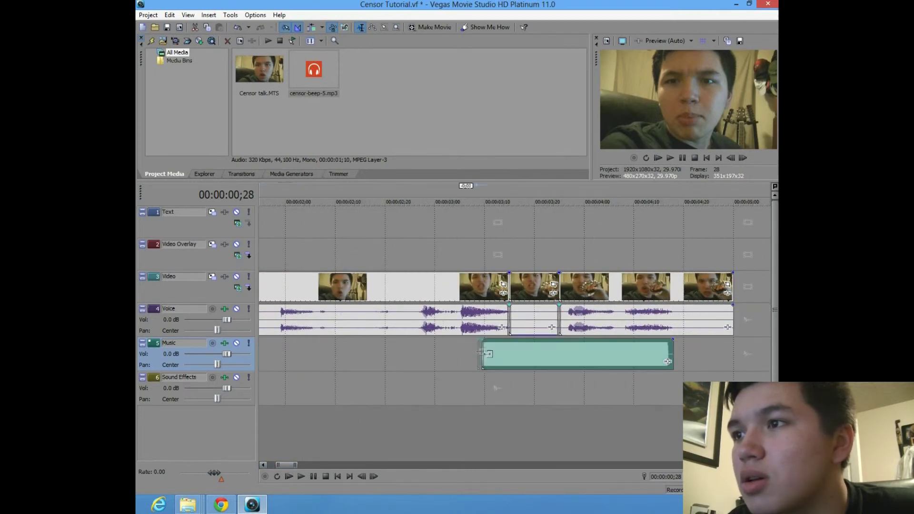
left_click_drag(671, 348, 655, 349)
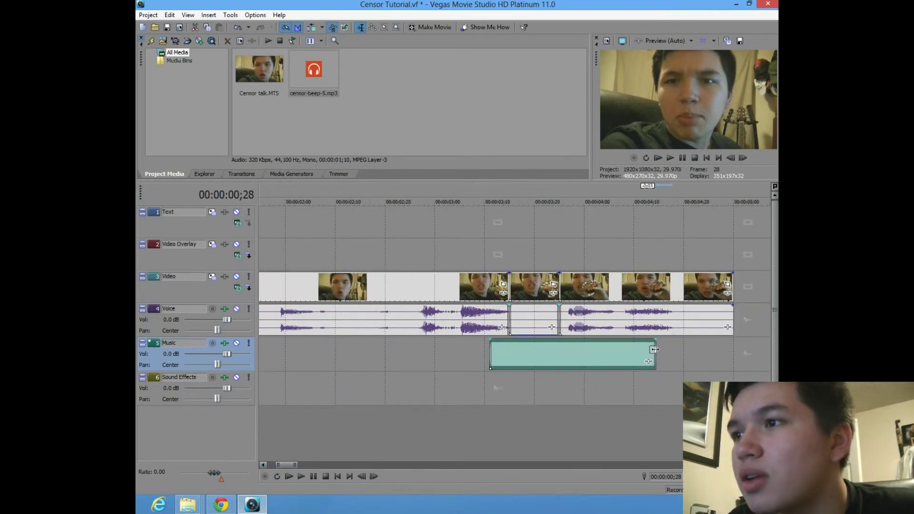
Align the first beep with the first gap's start and trim it to the gap's end.
scroll(300, 419, "down", 5)
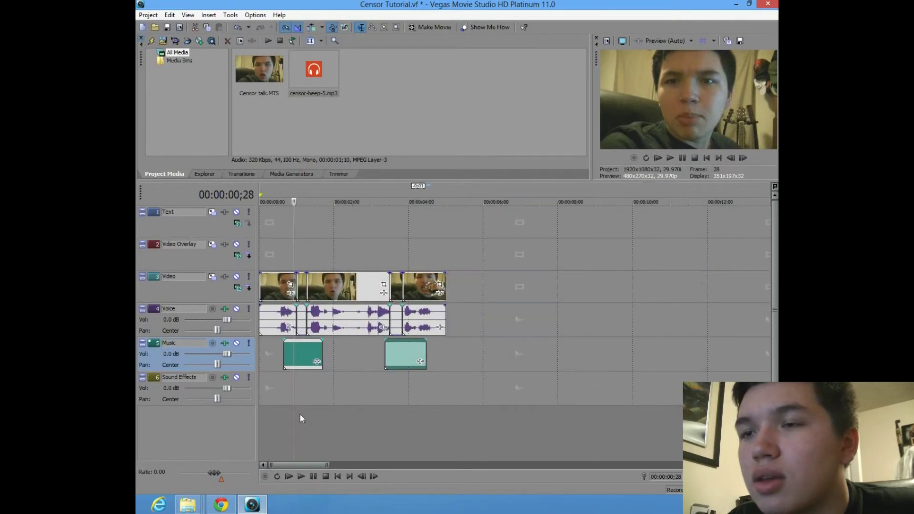
scroll(354, 389, "up", 2)
scroll(427, 389, "up", 1)
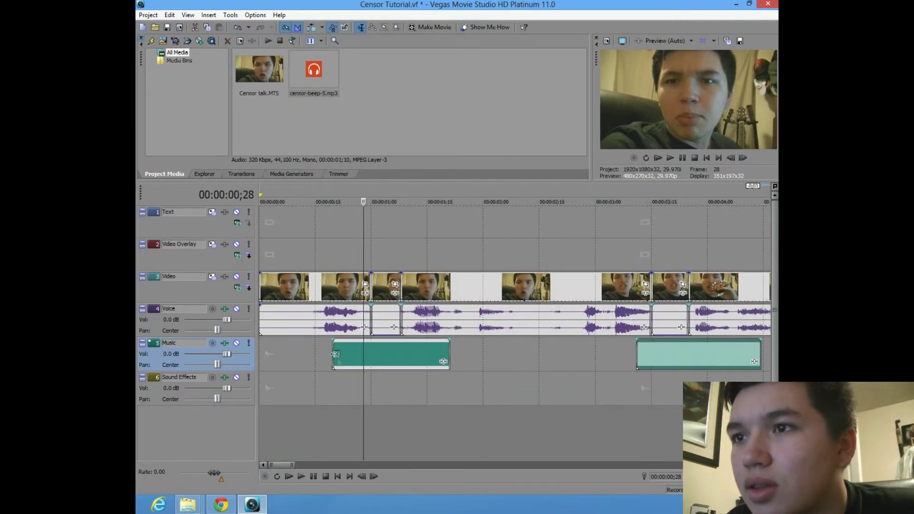
left_click(307, 247)
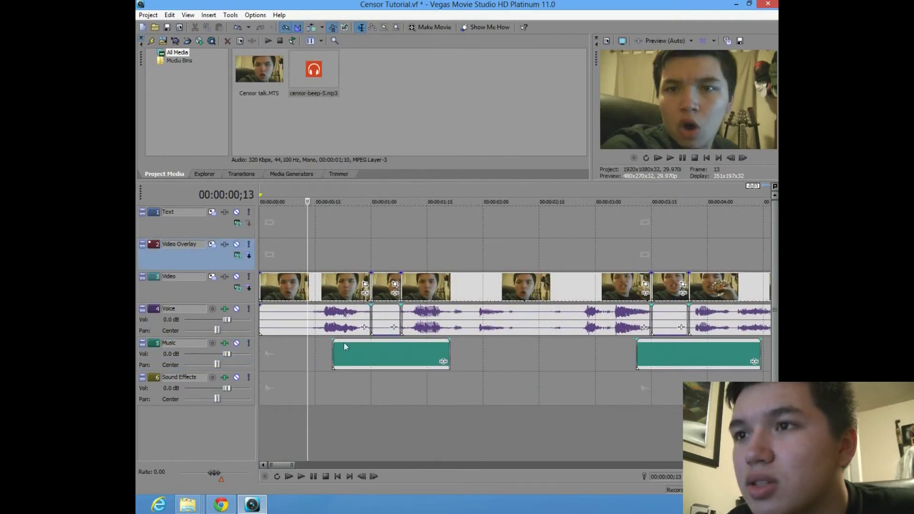
left_click_drag(344, 355, 381, 359)
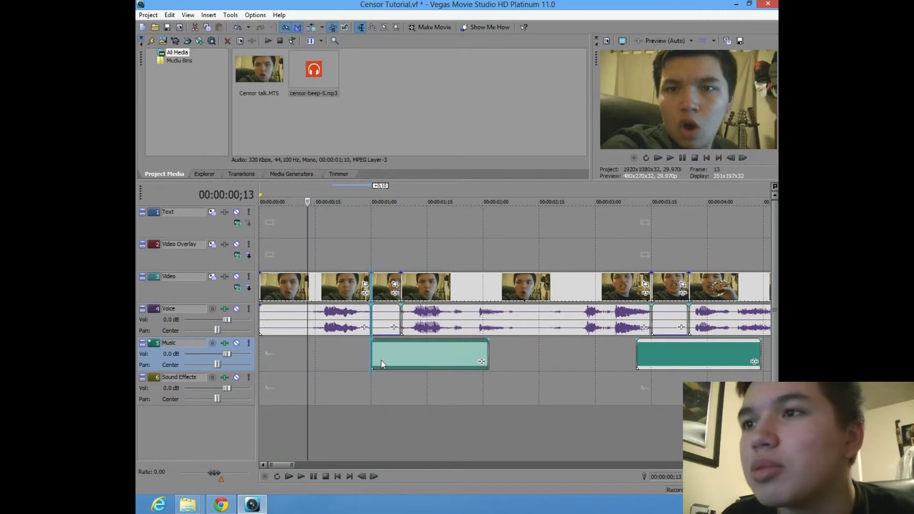
left_click_drag(380, 359, 382, 359)
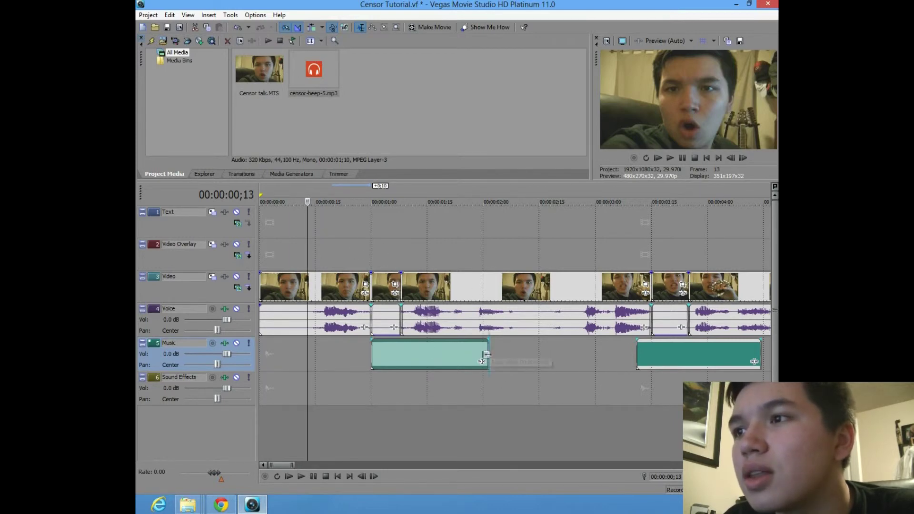
left_click_drag(487, 355, 401, 356)
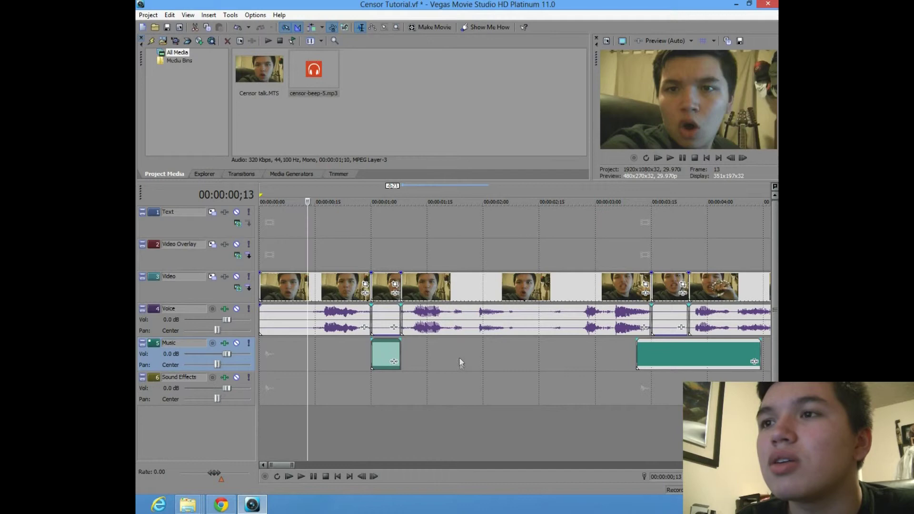
Play the timeline to hear the first beep over its gap.
left_click(261, 249)
key("space")
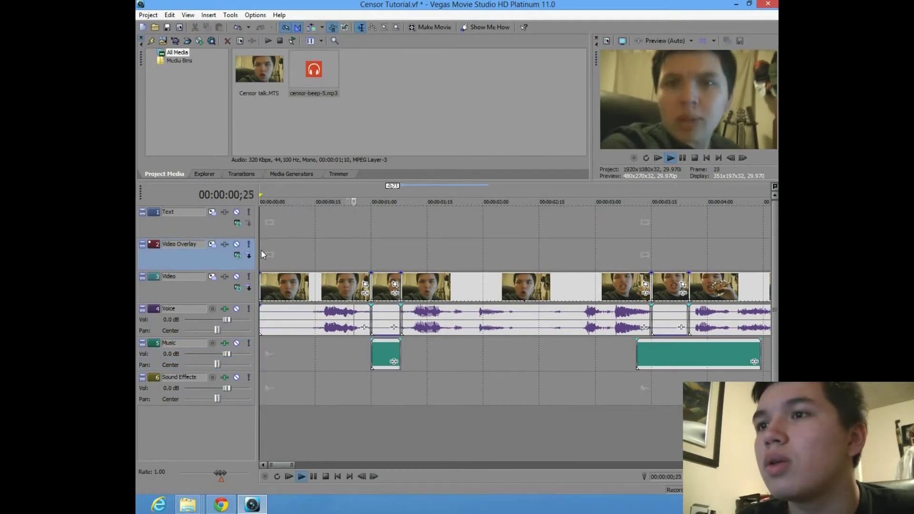
key("space")
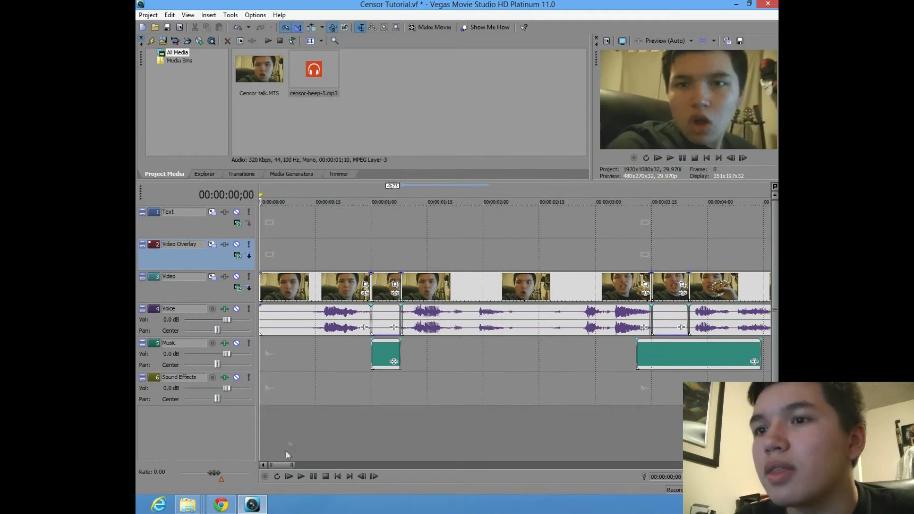
Move the second beep to the second gap's start, trim it to the gap's end, and play back.
left_click_drag(283, 464, 291, 464)
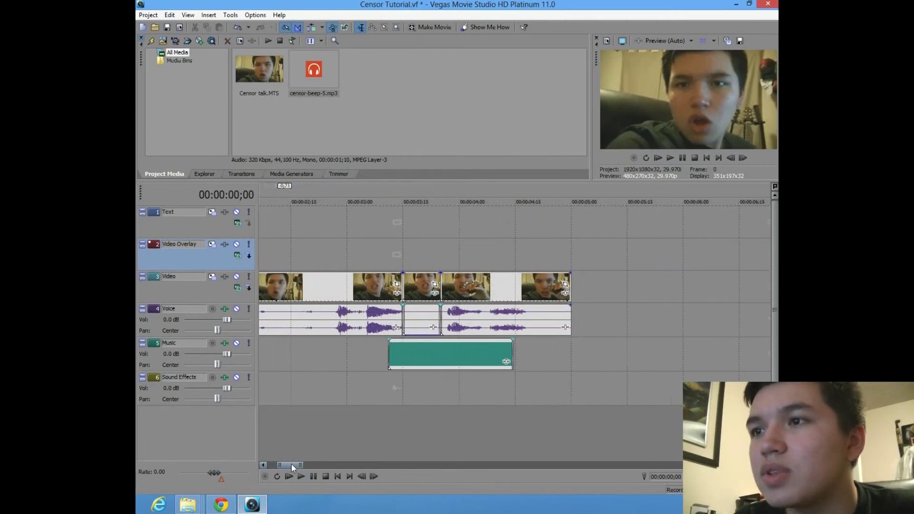
left_click_drag(419, 353, 430, 357)
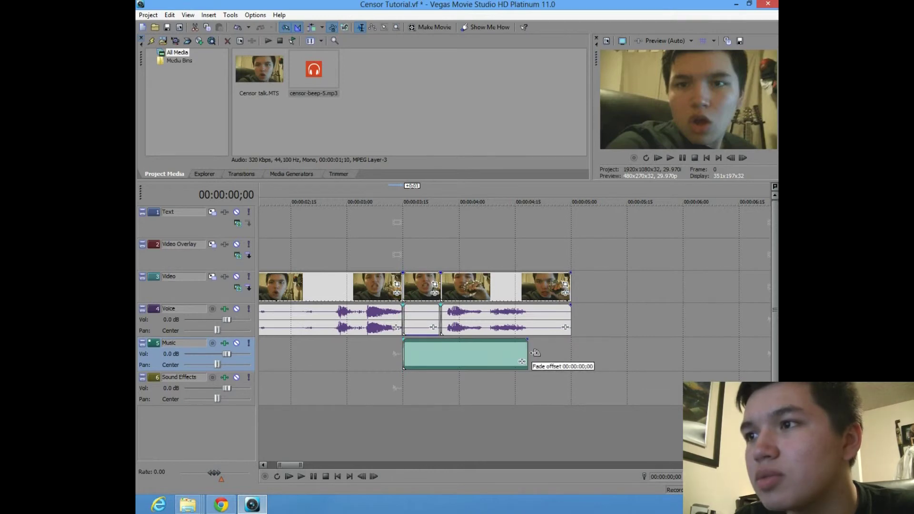
left_click_drag(525, 349, 440, 349)
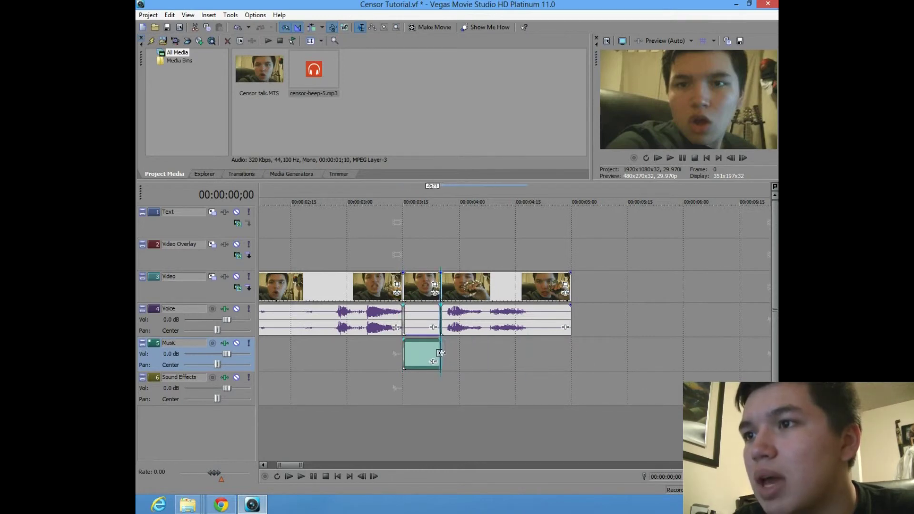
scroll(521, 350, "down", 5)
key("space")
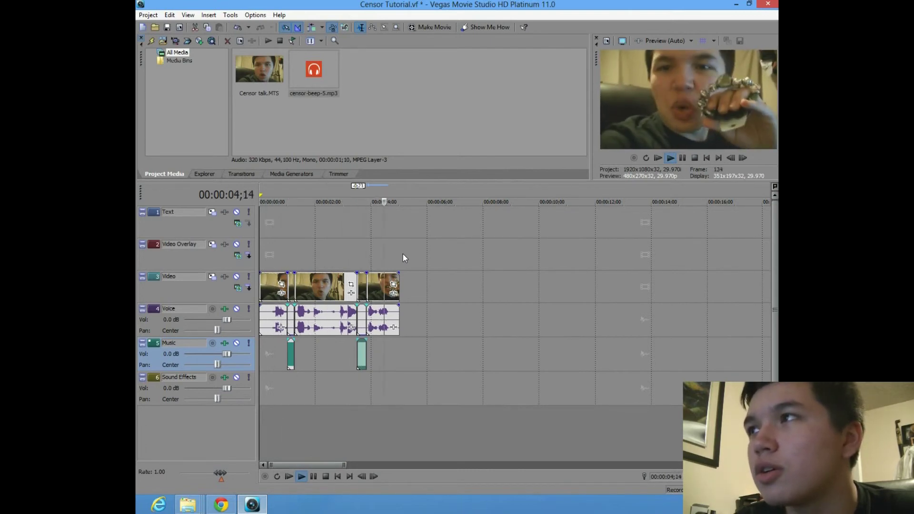
key("space")
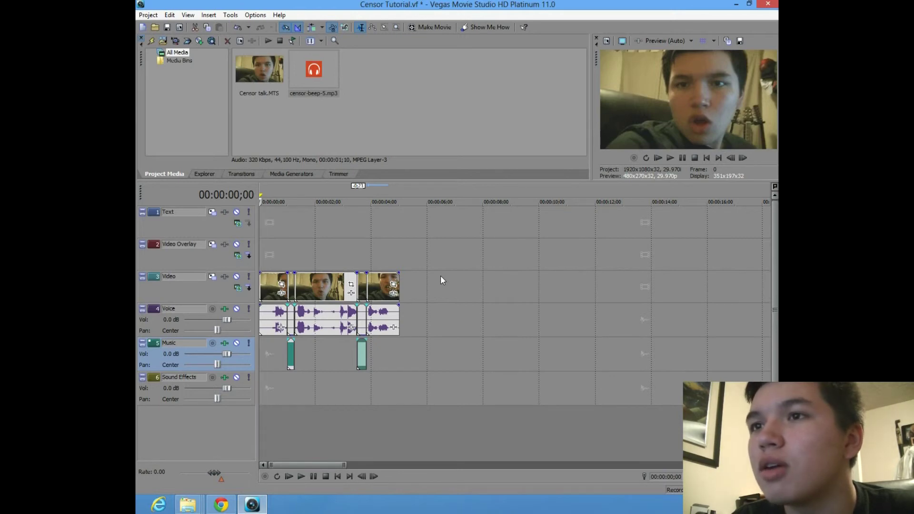
key("space")
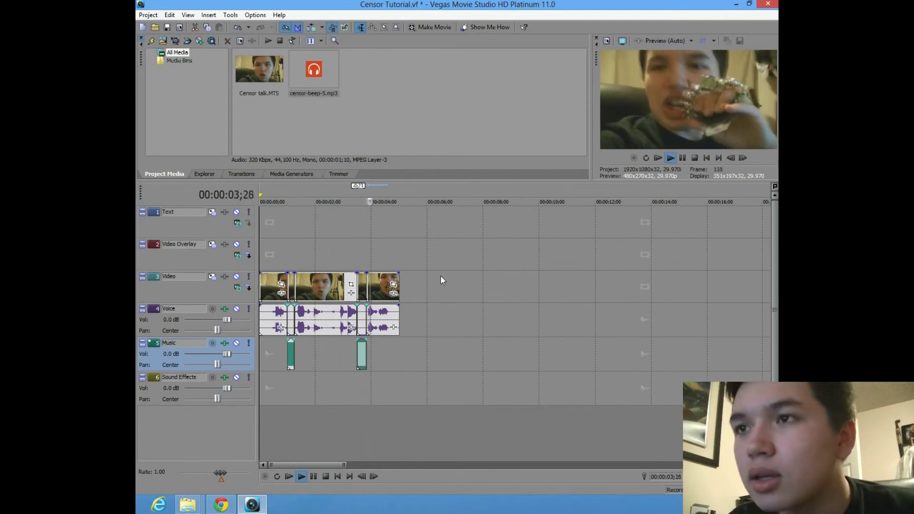
key("space")
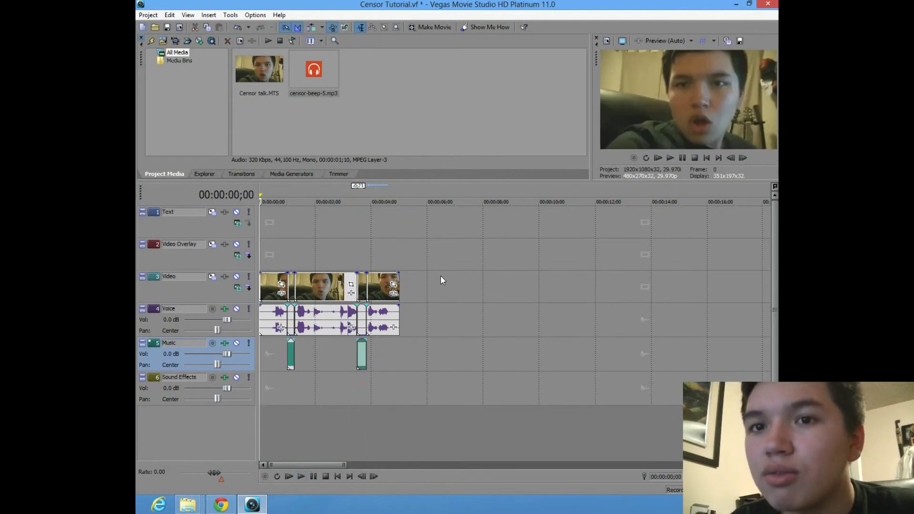